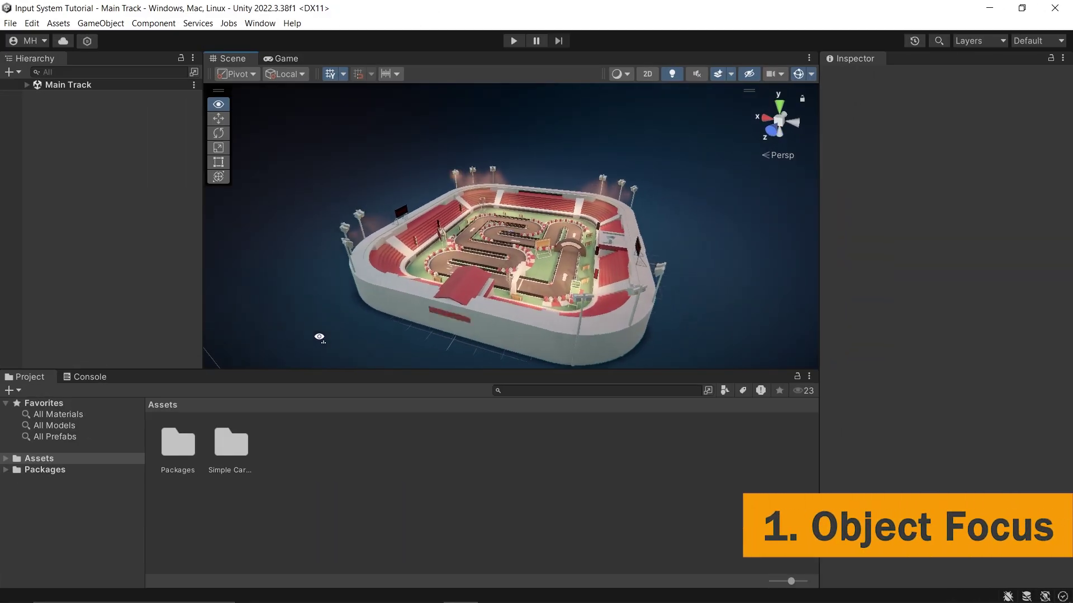
Orbit toward the stadium track and expand Car Controller - Template (Small) > Car (Sedan) > Visual
{"action": "left_click_drag", "start_coordinate": [319, 337], "coordinate": [851, 335], "text": "alt"}
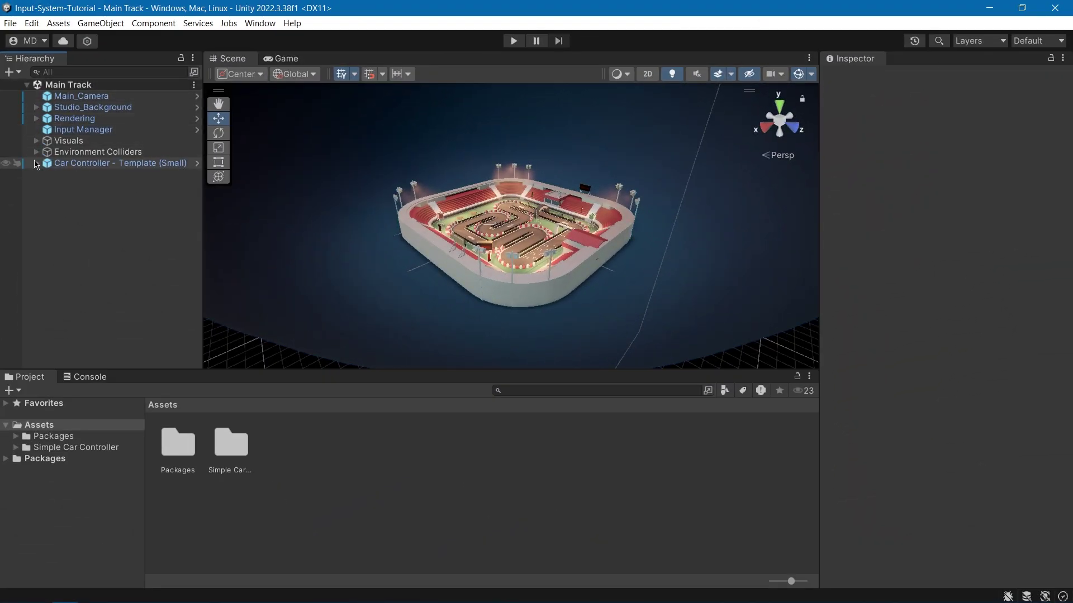
{"action": "left_click", "coordinate": [36, 164]}
{"action": "left_click", "coordinate": [46, 174]}
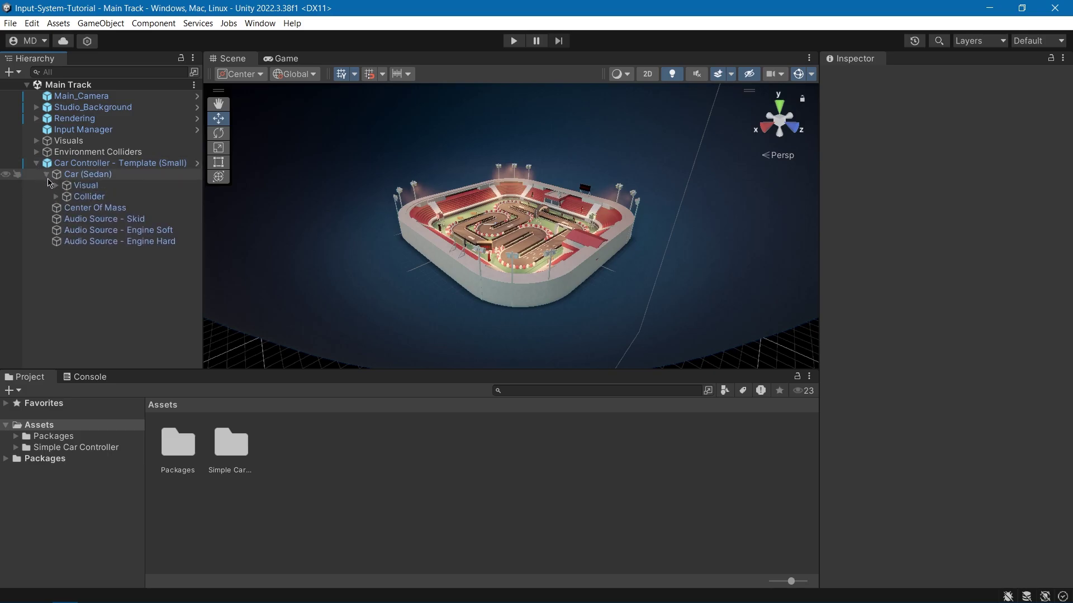
{"action": "left_click", "coordinate": [56, 185]}
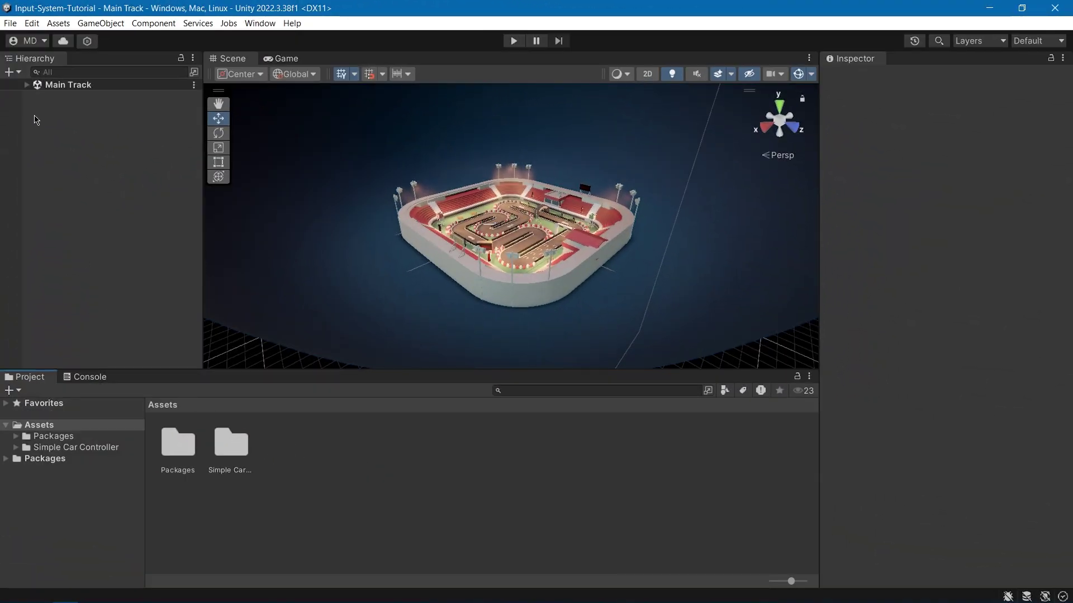
Select the sedan under Main Track > Car (Sedan) > Visual and frame it with F
{"action": "left_click", "coordinate": [26, 85]}
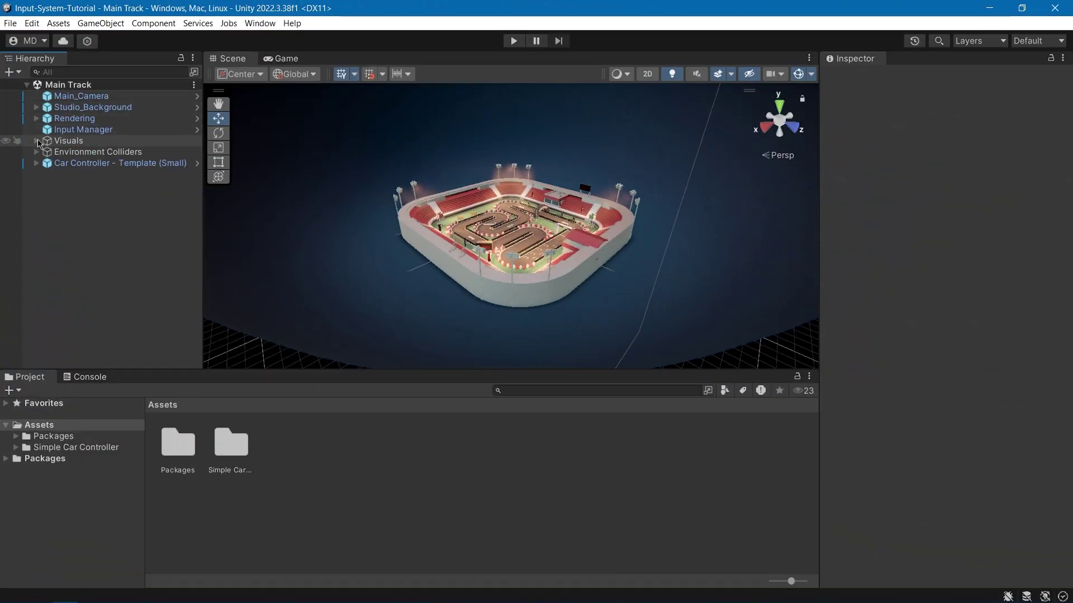
{"action": "left_click", "coordinate": [36, 163]}
{"action": "left_click", "coordinate": [46, 174]}
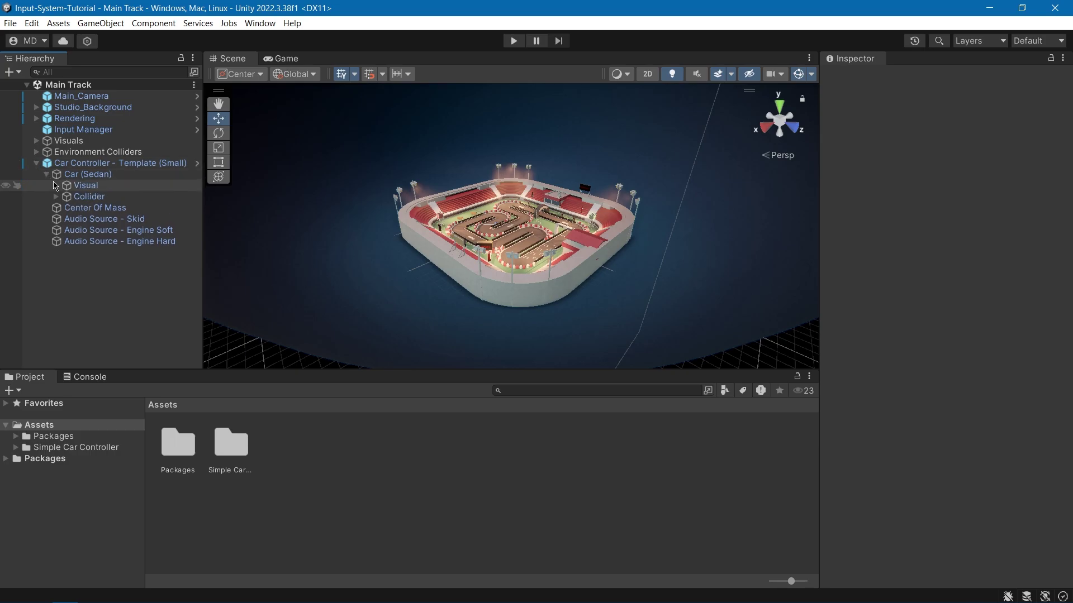
{"action": "left_click", "coordinate": [57, 186]}
{"action": "left_click", "coordinate": [92, 197]}
{"action": "key", "text": "f"}
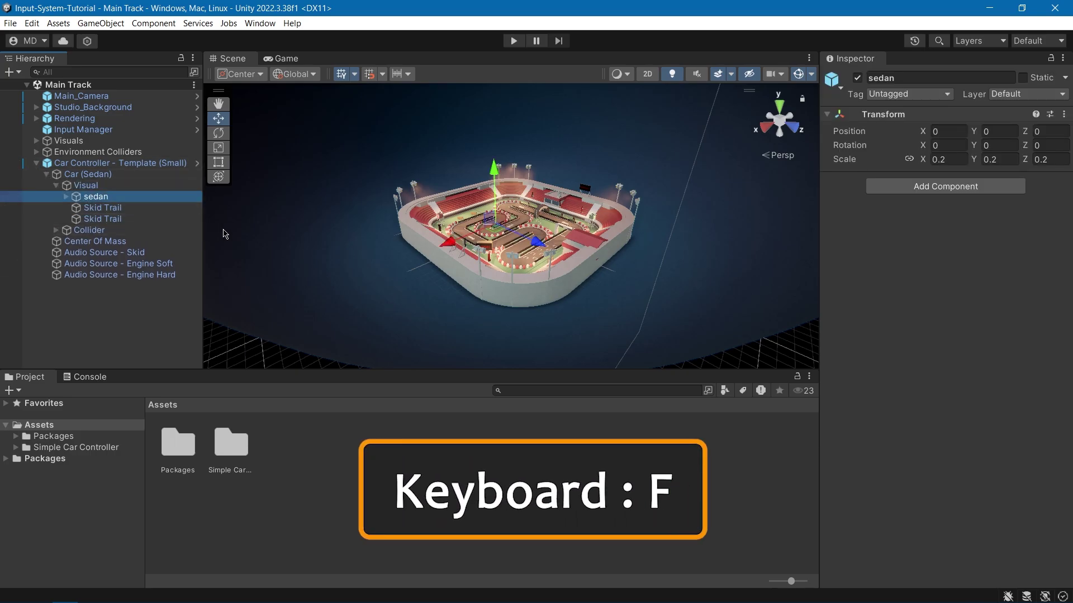
{"action": "key", "text": "f"}
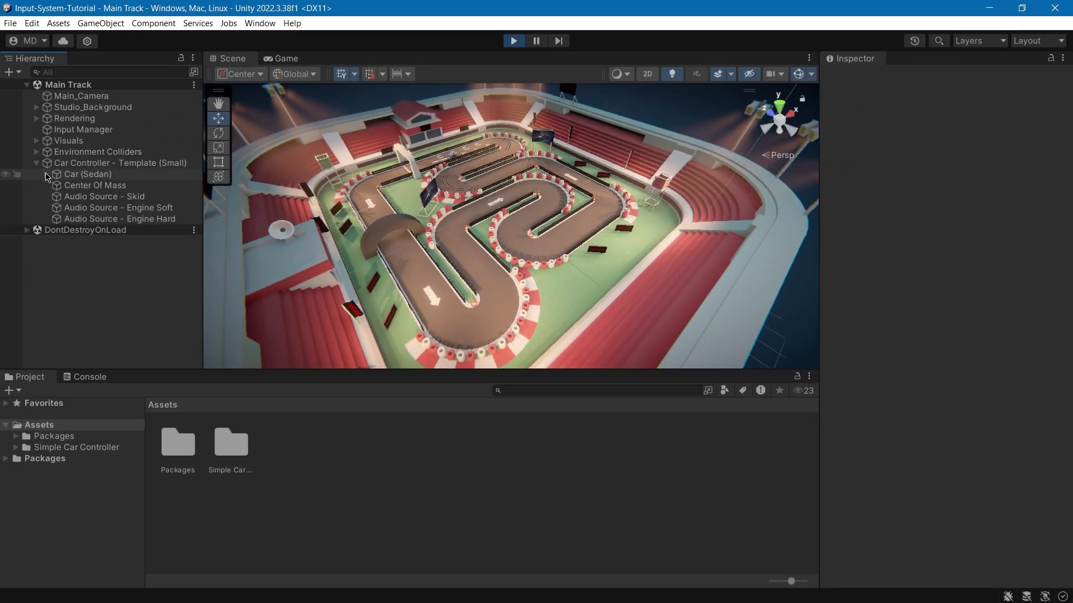
Select the sedan's body under Car (Sedan) > Visual > sedan and follow it with Shift+F
{"action": "left_click", "coordinate": [46, 174]}
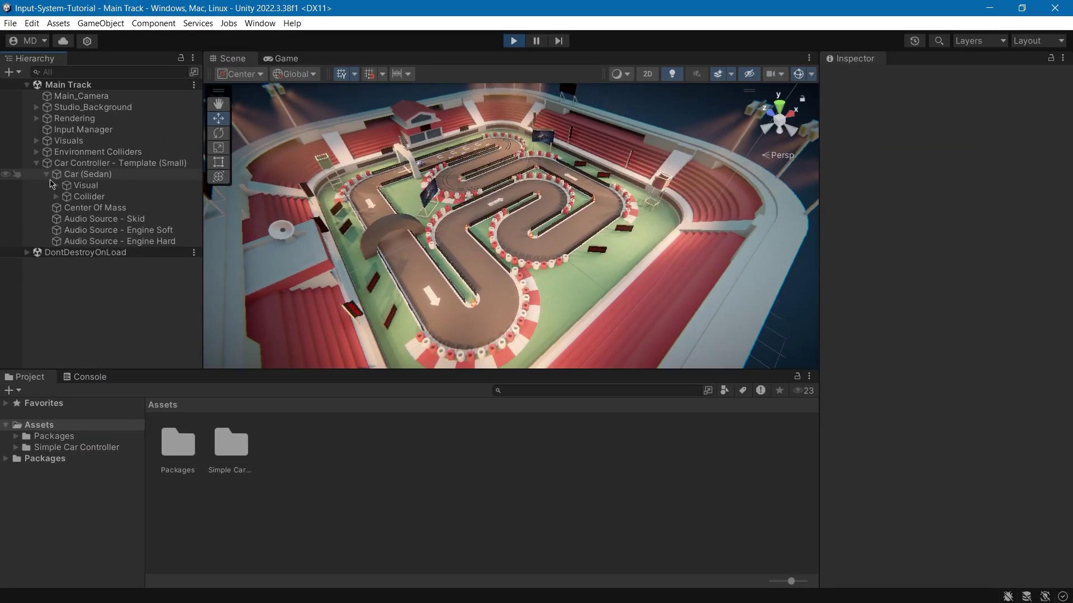
{"action": "left_click", "coordinate": [56, 186]}
{"action": "left_click", "coordinate": [66, 197]}
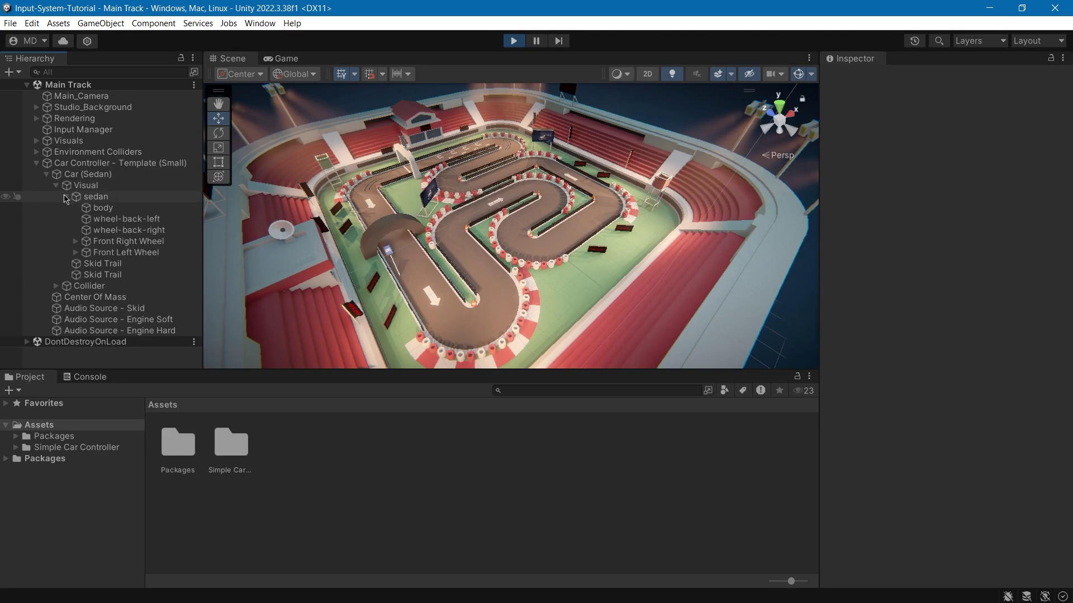
{"action": "left_click", "coordinate": [104, 207]}
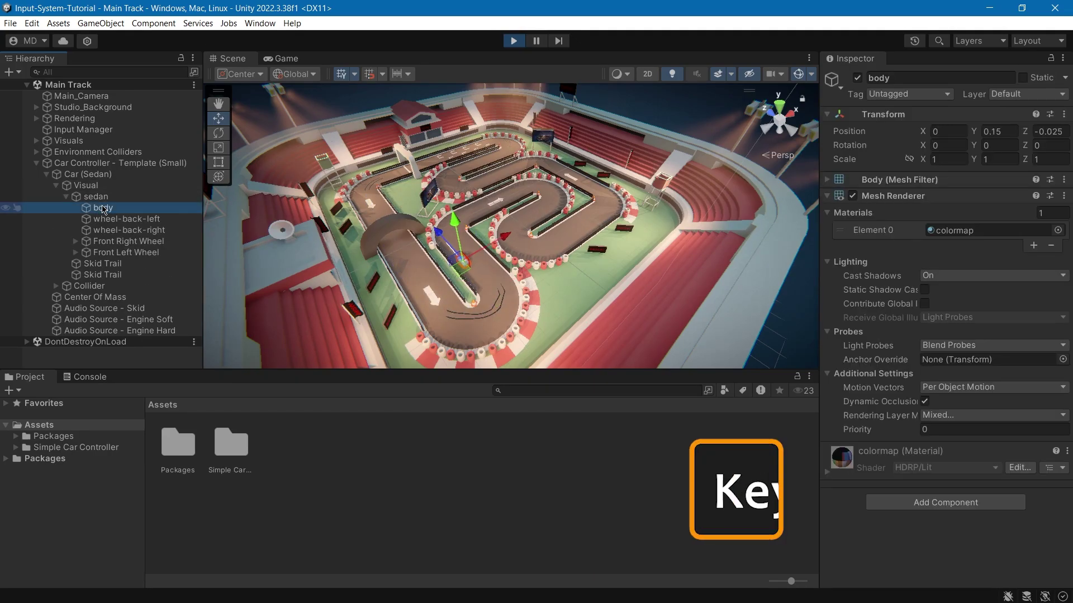
{"action": "key", "text": "shift+f"}
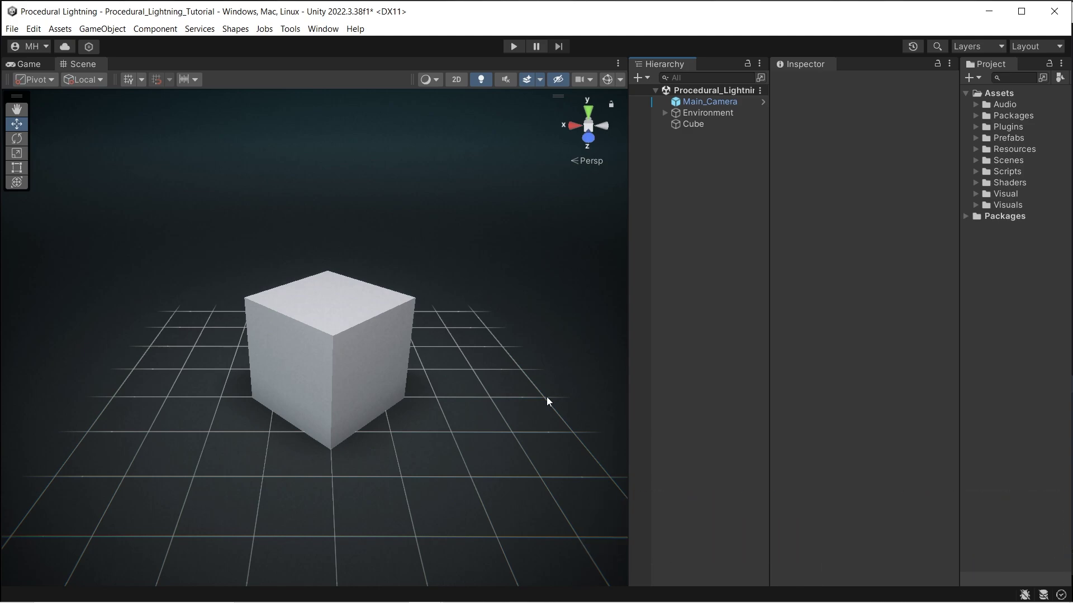
Move the cube one snapped step sideways, then raise it to heights 1 and 1.5
{"action": "left_click", "coordinate": [365, 353]}
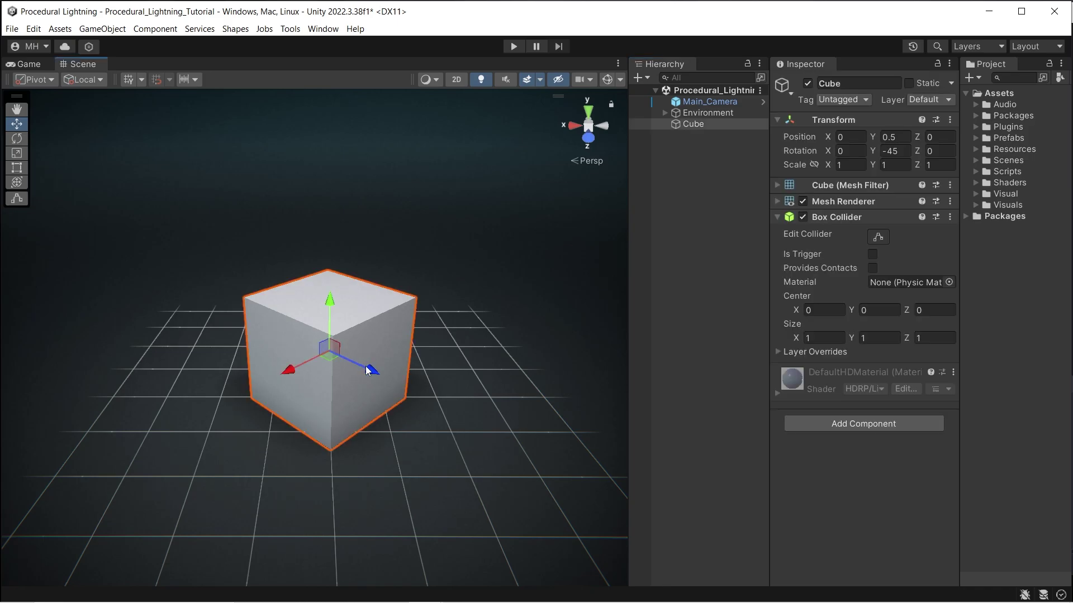
{"action": "left_click_drag", "start_coordinate": [365, 370], "coordinate": [294, 348], "text": "ctrl"}
{"action": "left_click_drag", "start_coordinate": [254, 278], "coordinate": [254, 244], "text": "ctrl"}
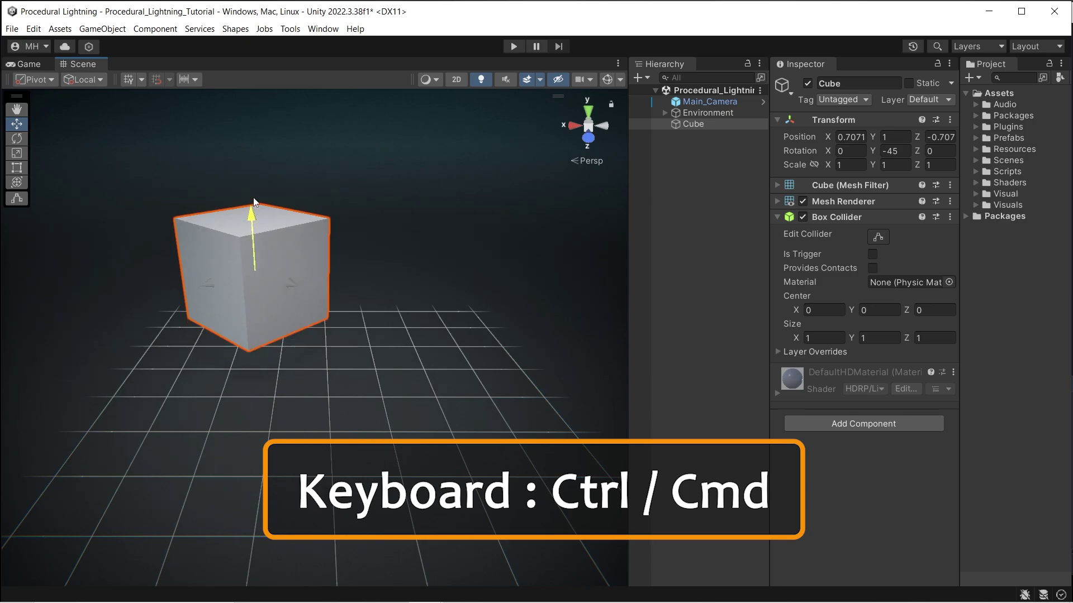
{"action": "left_click_drag", "start_coordinate": [254, 202], "coordinate": [254, 190], "text": "ctrl"}
Check the increment snapping settings, return the cube to the grid, and vertex-snap it left
{"action": "left_click", "coordinate": [193, 80]}
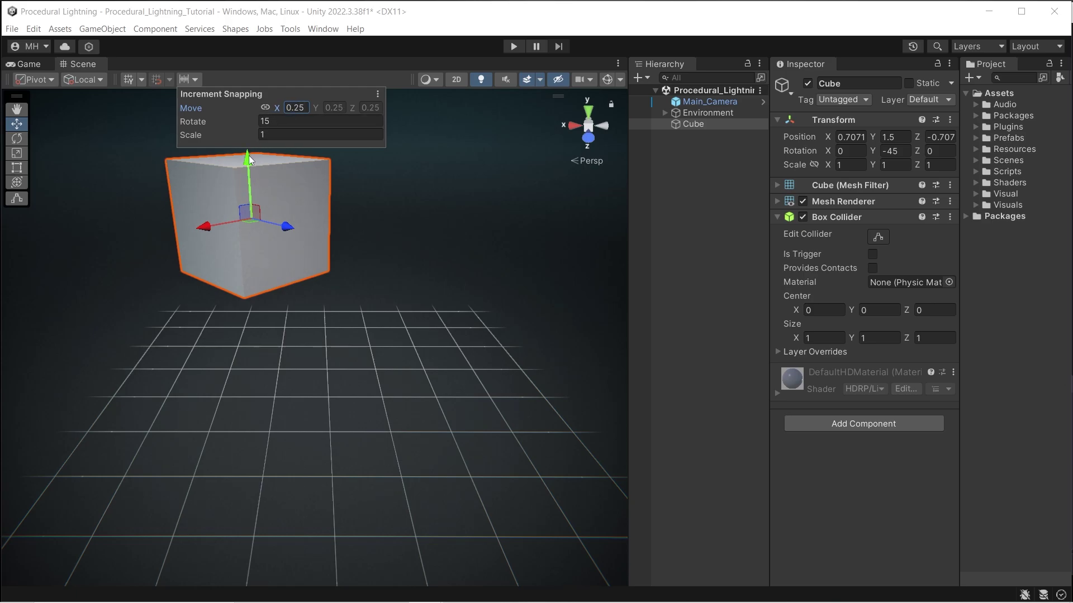
{"action": "left_click_drag", "start_coordinate": [249, 160], "coordinate": [332, 316], "text": "ctrl"}
{"action": "key", "text": "v"}
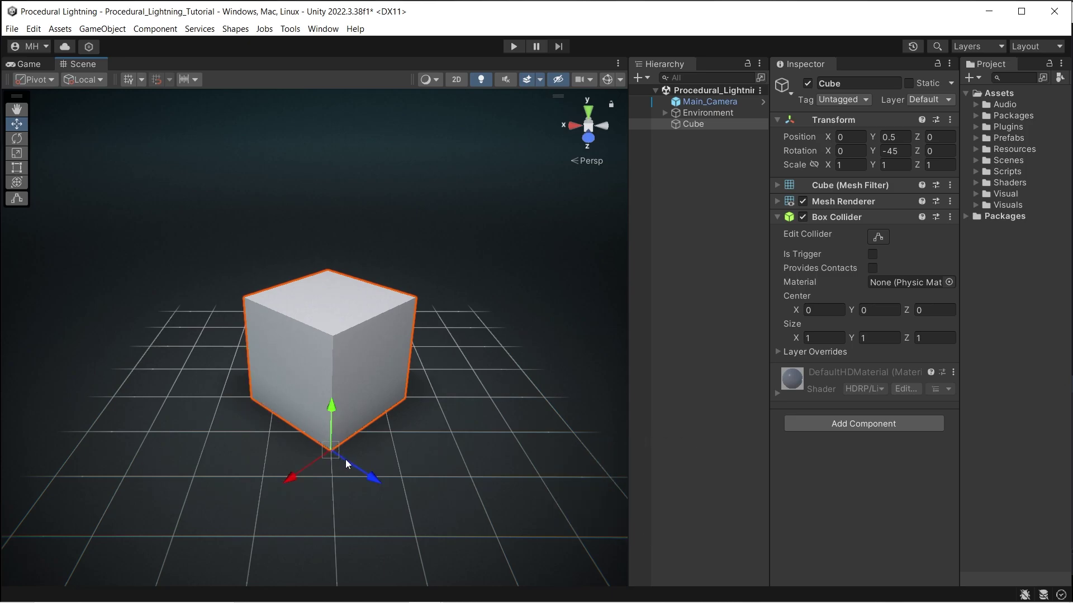
{"action": "mouse_move", "coordinate": [345, 459]}
{"action": "left_mouse_down"}
{"action": "mouse_move", "coordinate": [290, 429]}
{"action": "mouse_move", "coordinate": [404, 473]}
{"action": "mouse_move", "coordinate": [282, 425]}
{"action": "mouse_move", "coordinate": [339, 457]}
{"action": "left_mouse_up"}
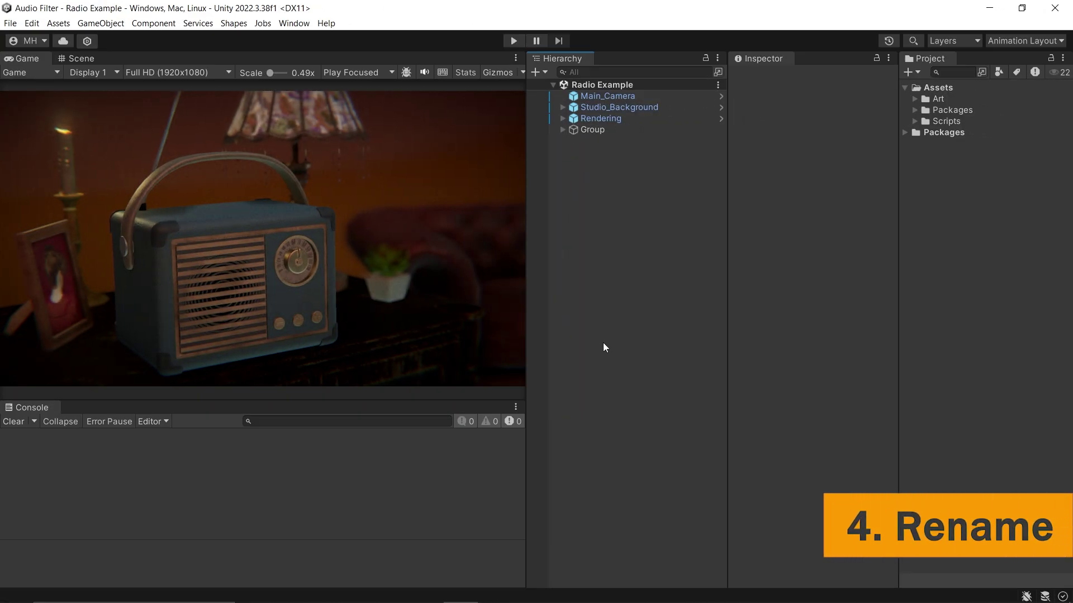
Rename Main_Camera to Main Camera and Studio_Background to Studio Background
{"action": "left_click", "coordinate": [592, 129]}
{"action": "right_click", "coordinate": [606, 131]}
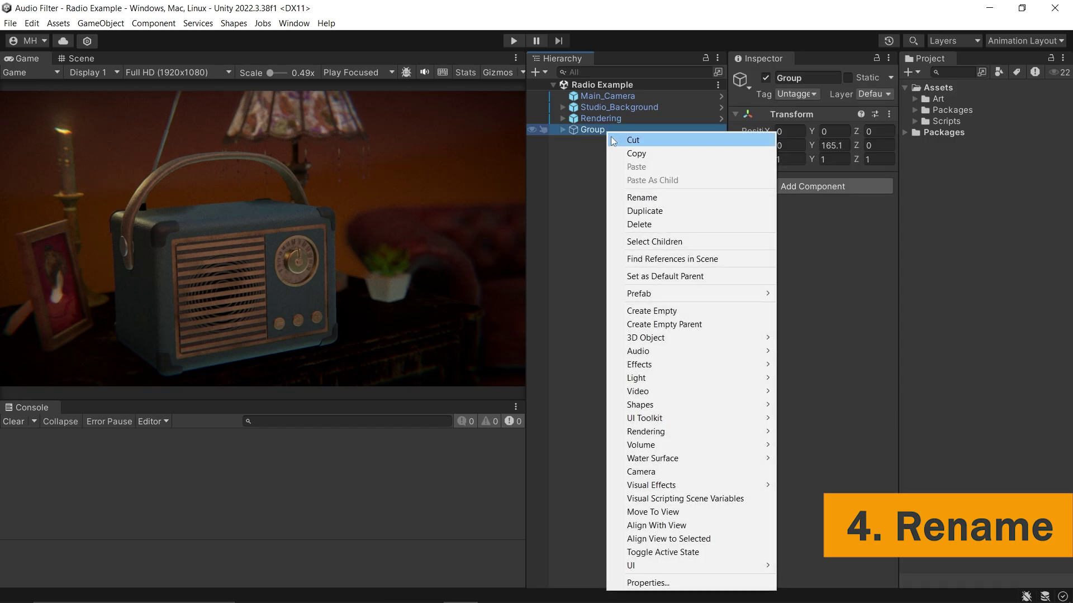
{"action": "left_click", "coordinate": [591, 201]}
{"action": "left_click", "coordinate": [671, 100]}
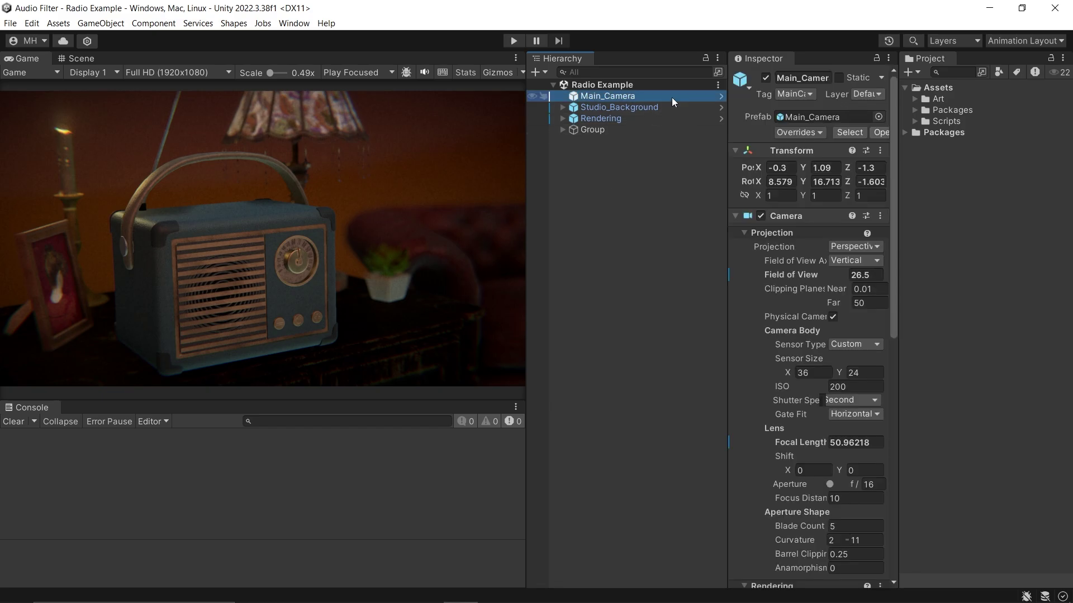
{"action": "key", "text": "F2"}
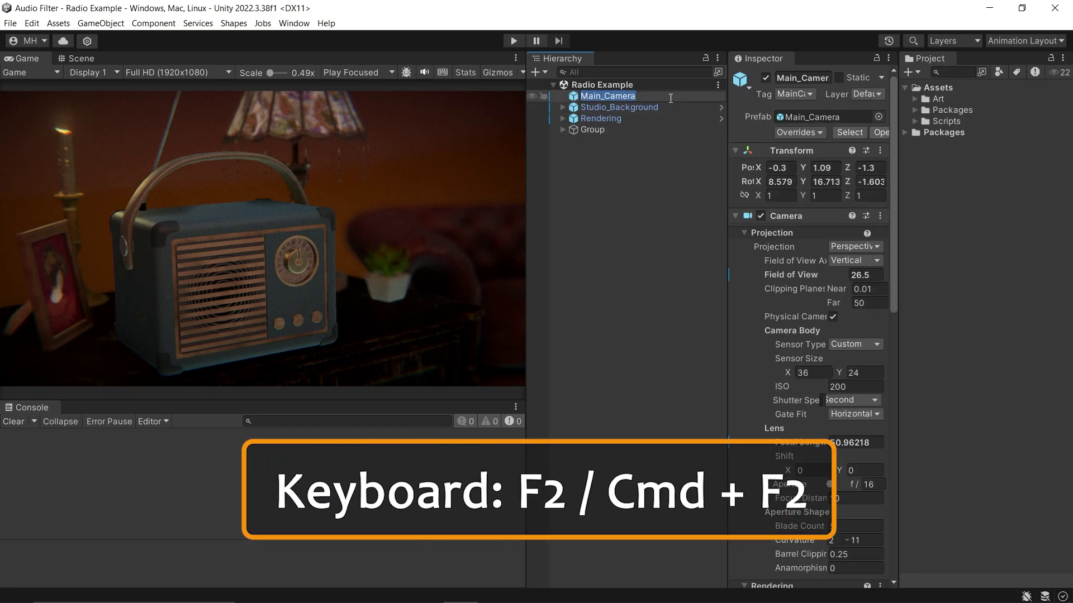
{"action": "key", "text": "Return"}
{"action": "key", "text": "Down"}
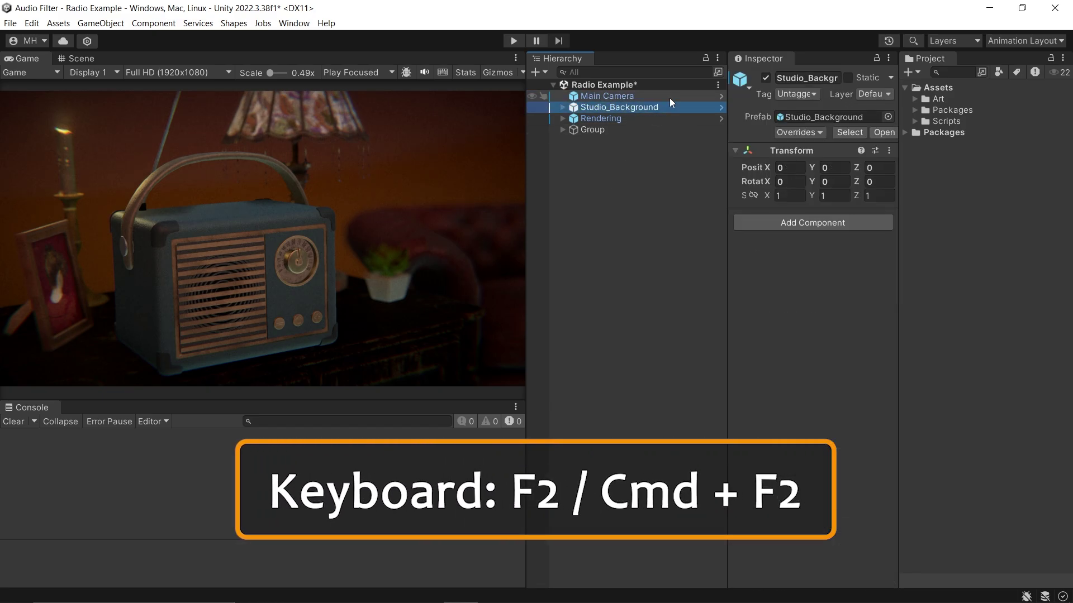
{"action": "key", "text": "Return"}
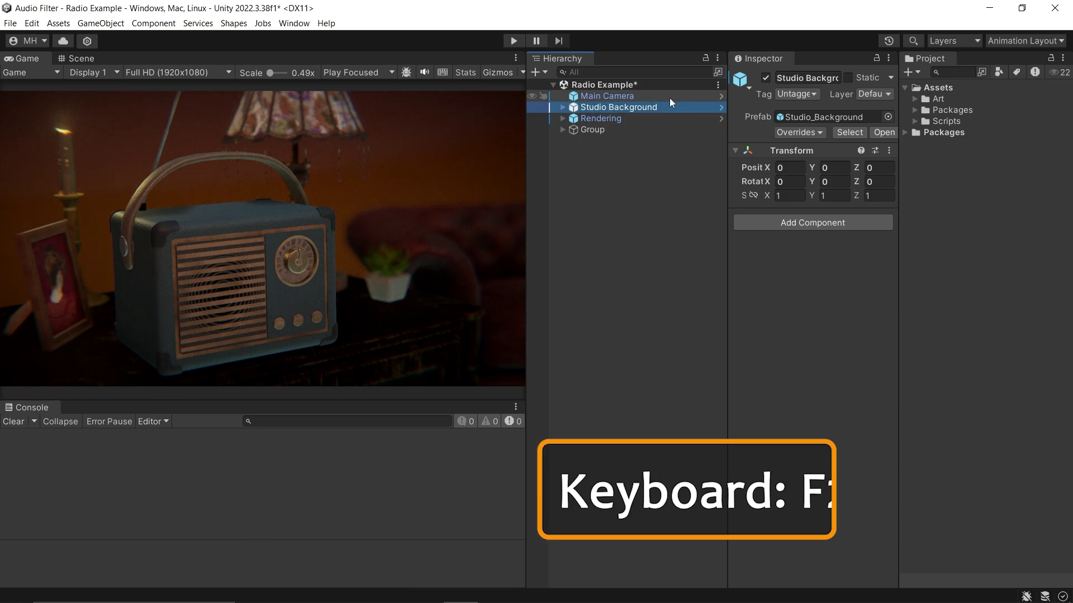
{"action": "key", "text": "Down"}
{"action": "key", "text": "Down"}
Rename Group to Scene Visuals
{"action": "key", "text": "F2"}
{"action": "type", "text": "Scene Visuals"}
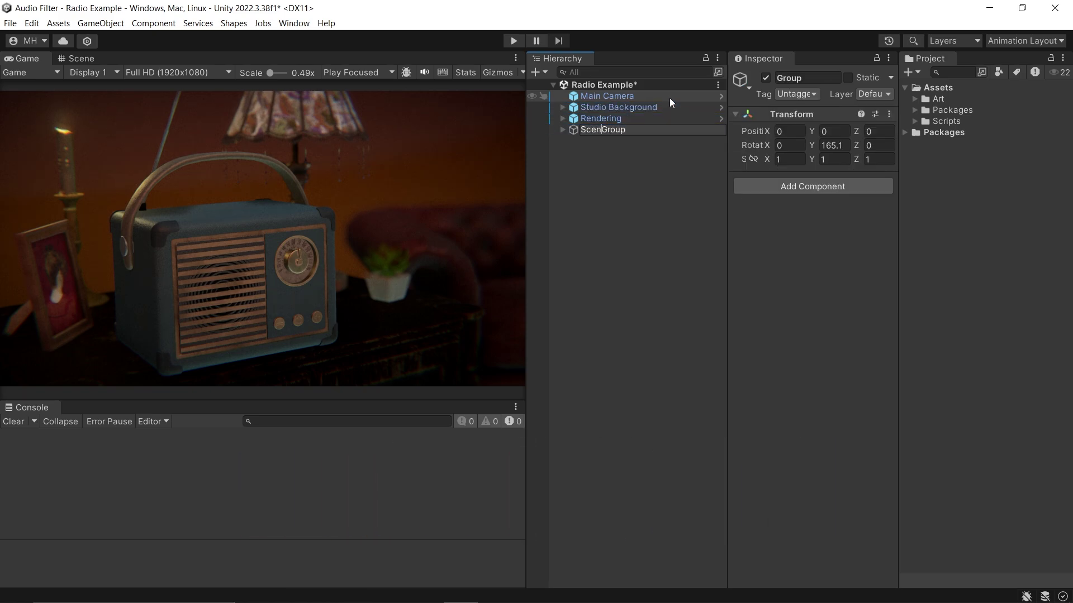
{"action": "key", "text": "Delete"}
{"action": "key", "text": "Delete"}
{"action": "key", "text": "Delete"}
{"action": "key", "text": "Delete"}
{"action": "key", "text": "Delete"}
{"action": "key", "text": "Return"}
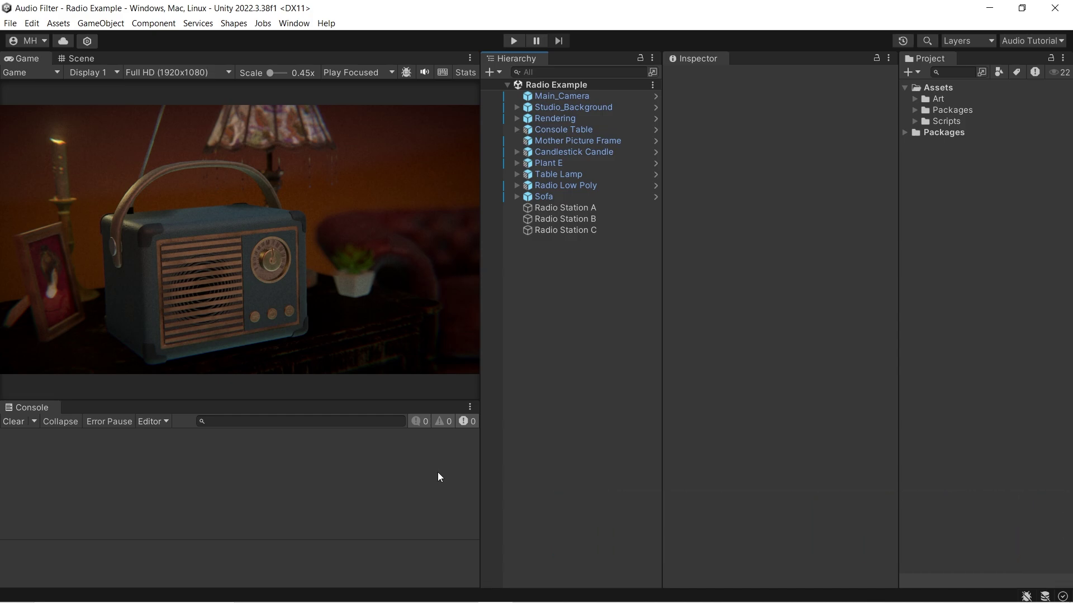
Create an empty Scene Visuals object and move the seven furniture objects, Console Table to Sofa, into it
{"action": "right_click", "coordinate": [542, 340]}
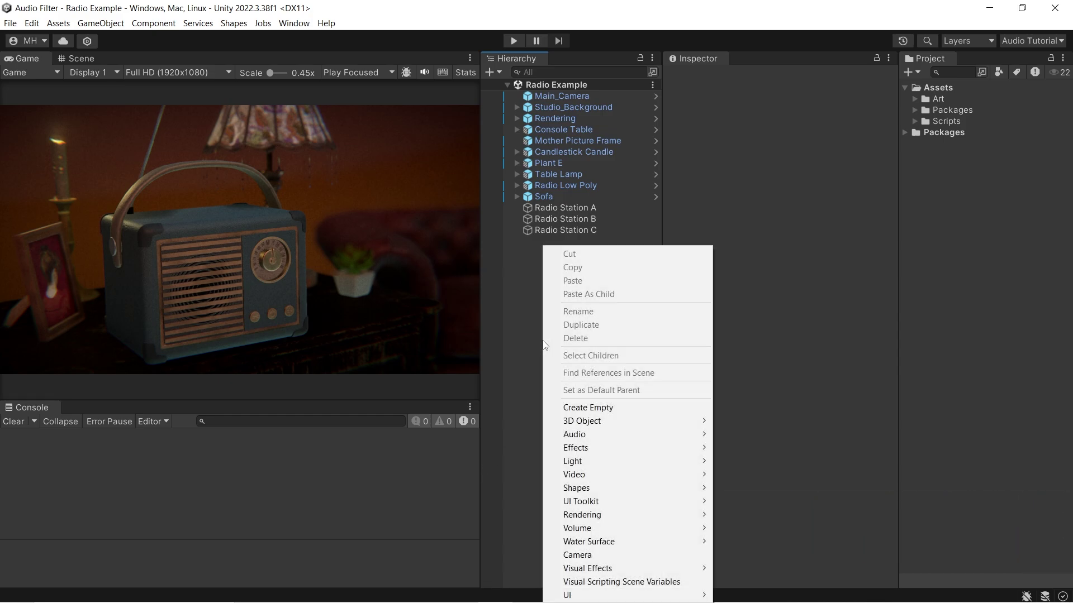
{"action": "left_click", "coordinate": [553, 412]}
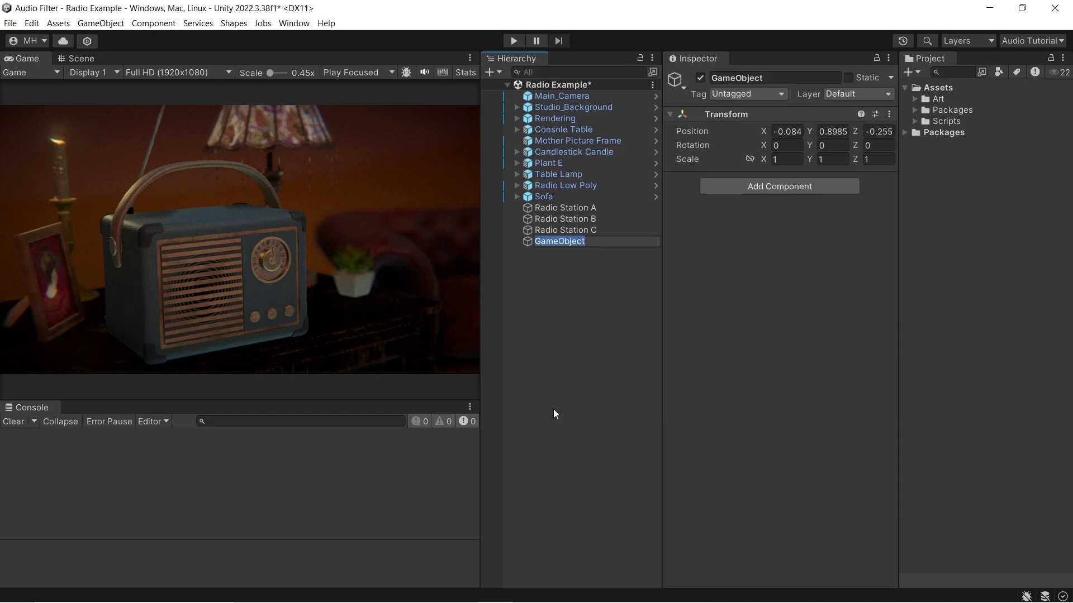
{"action": "type", "text": "Scene Visuals"}
{"action": "key", "text": "Return"}
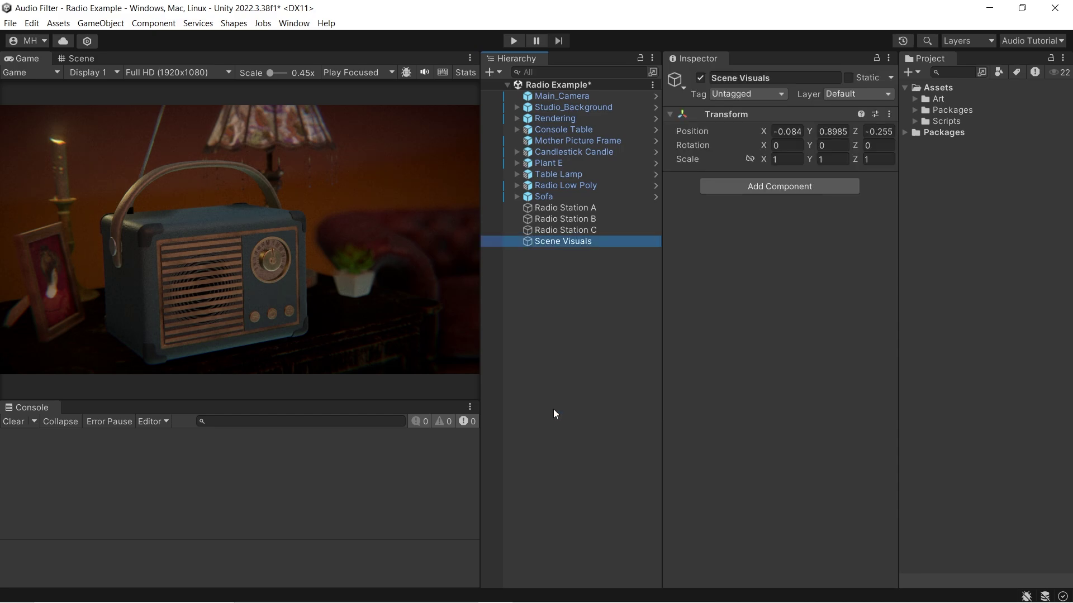
{"action": "left_click", "coordinate": [562, 198]}
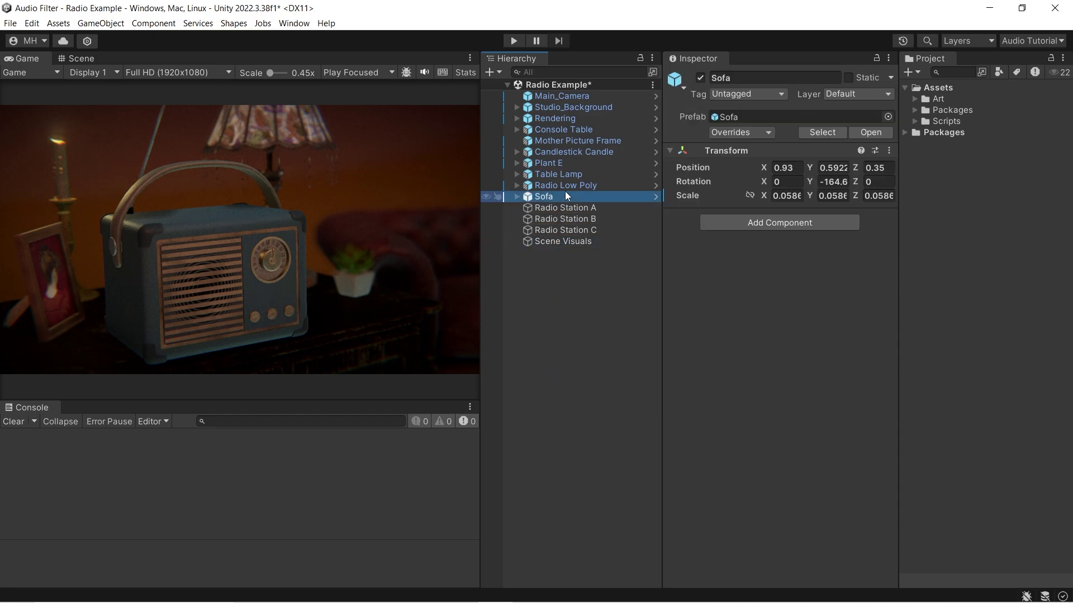
{"action": "left_click", "coordinate": [578, 129], "text": "shift"}
{"action": "left_click_drag", "start_coordinate": [578, 128], "coordinate": [565, 240]}
Create an empty Radio Stations object, move Radio Station A–C into it, and collapse both groups
{"action": "right_click", "coordinate": [559, 303]}
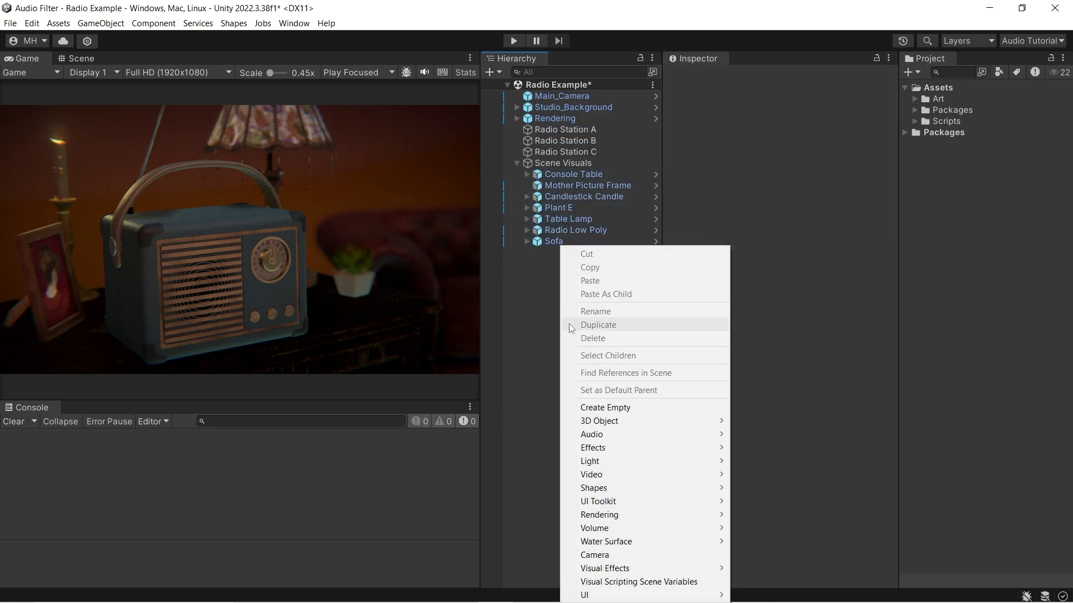
{"action": "left_click", "coordinate": [584, 408]}
{"action": "type", "text": "Radio Stations"}
{"action": "key", "text": "Return"}
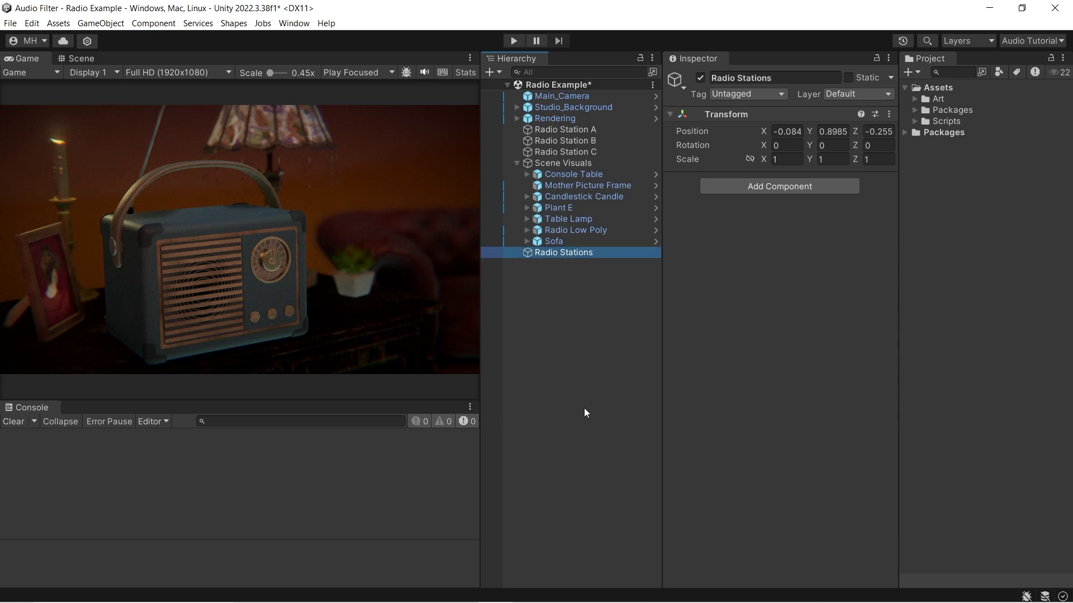
{"action": "left_click", "coordinate": [585, 153]}
{"action": "left_click", "coordinate": [585, 130], "text": "shift"}
{"action": "left_click_drag", "start_coordinate": [582, 152], "coordinate": [571, 251]}
{"action": "left_click", "coordinate": [516, 219]}
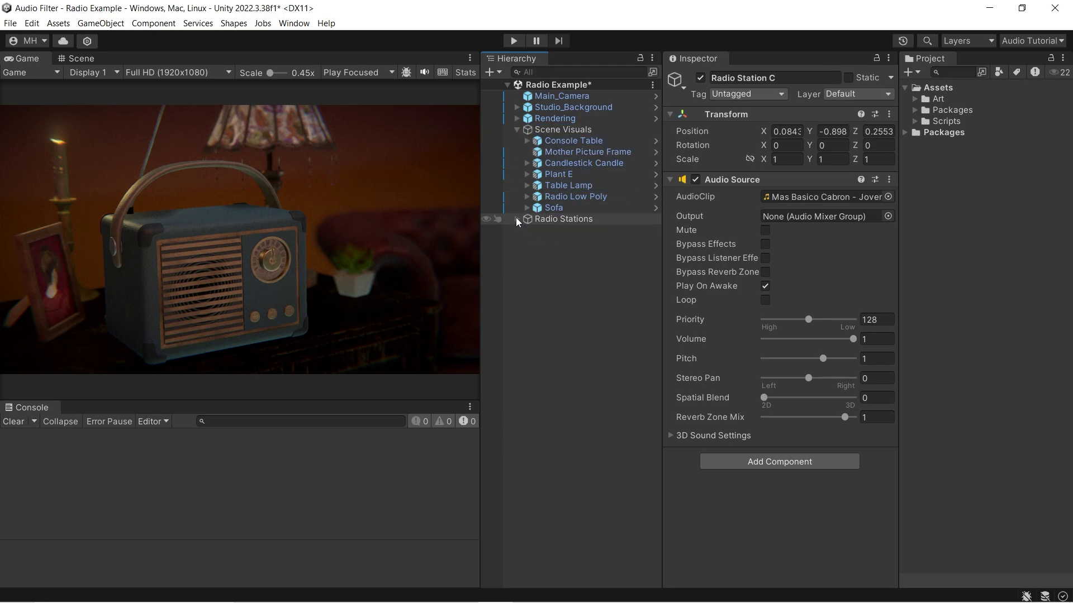
{"action": "left_click", "coordinate": [516, 130]}
{"action": "left_click", "coordinate": [519, 181]}
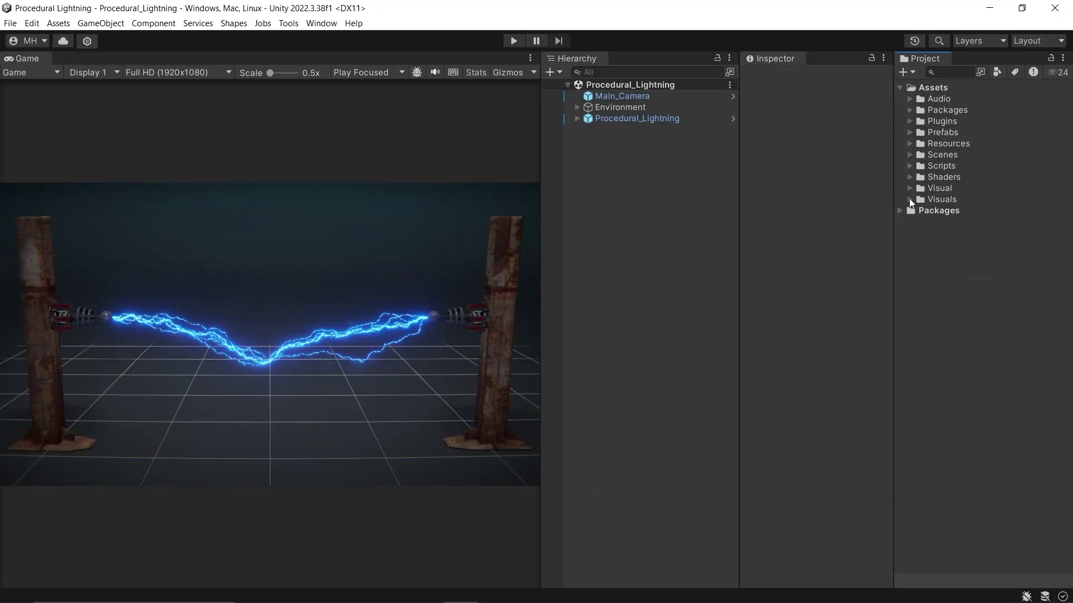
Toggle the Visuals and Visual folders, then open and close the hierarchy-limited search
{"action": "left_click", "coordinate": [910, 199], "text": "alt"}
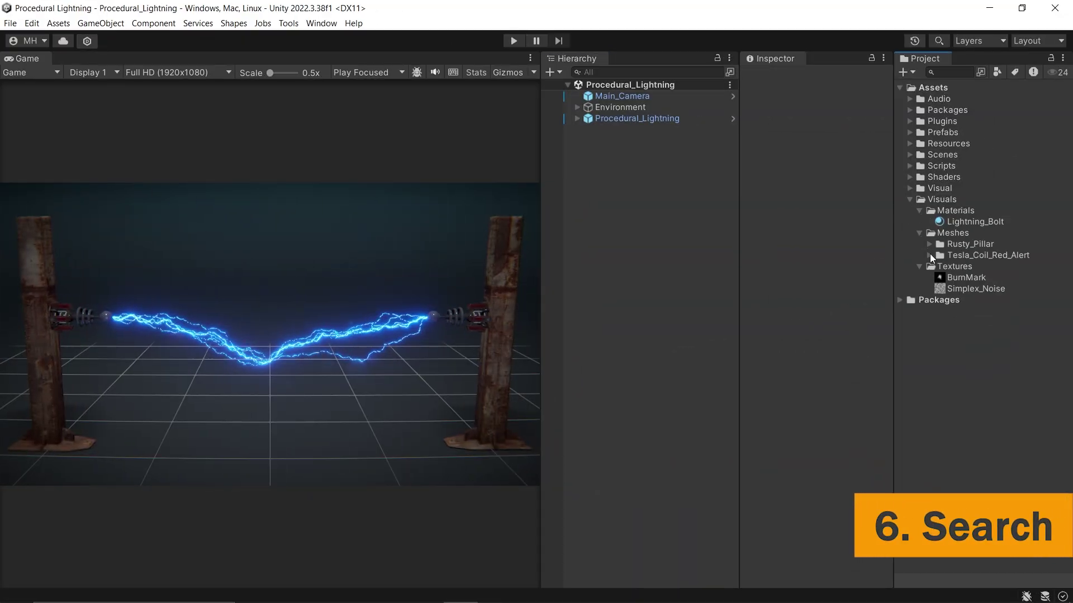
{"action": "left_click", "coordinate": [910, 200]}
{"action": "left_click", "coordinate": [910, 188], "text": "alt"}
{"action": "left_click", "coordinate": [910, 188]}
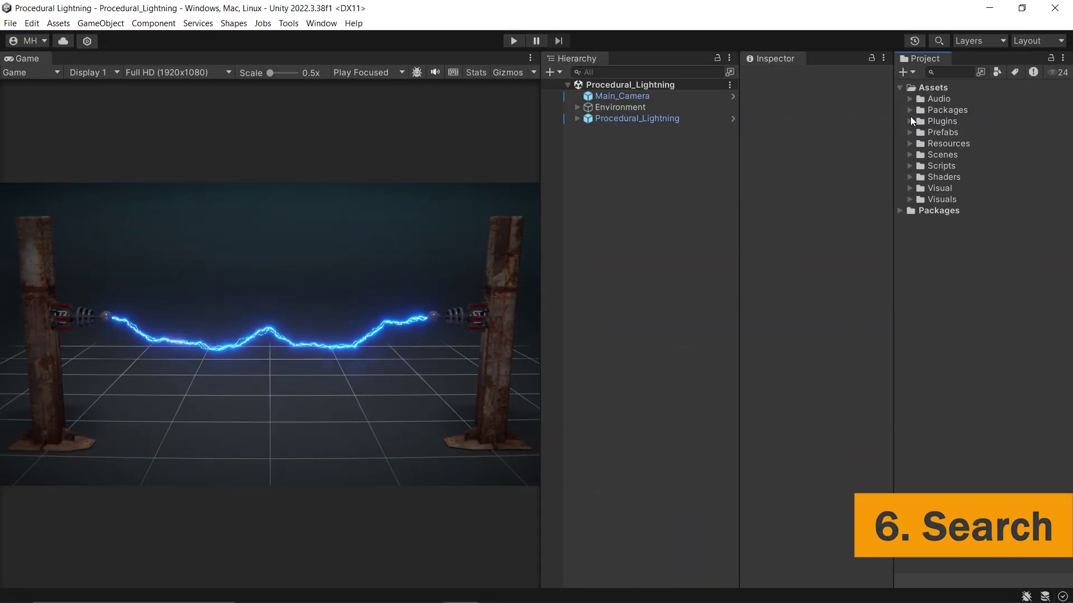
{"action": "left_click", "coordinate": [909, 135]}
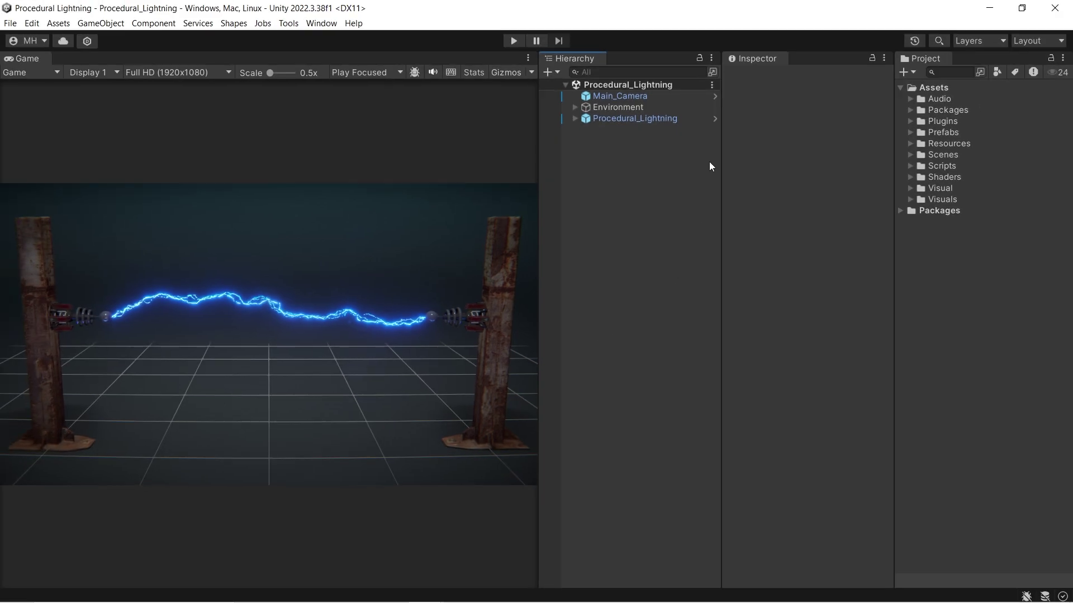
{"action": "left_click", "coordinate": [713, 72]}
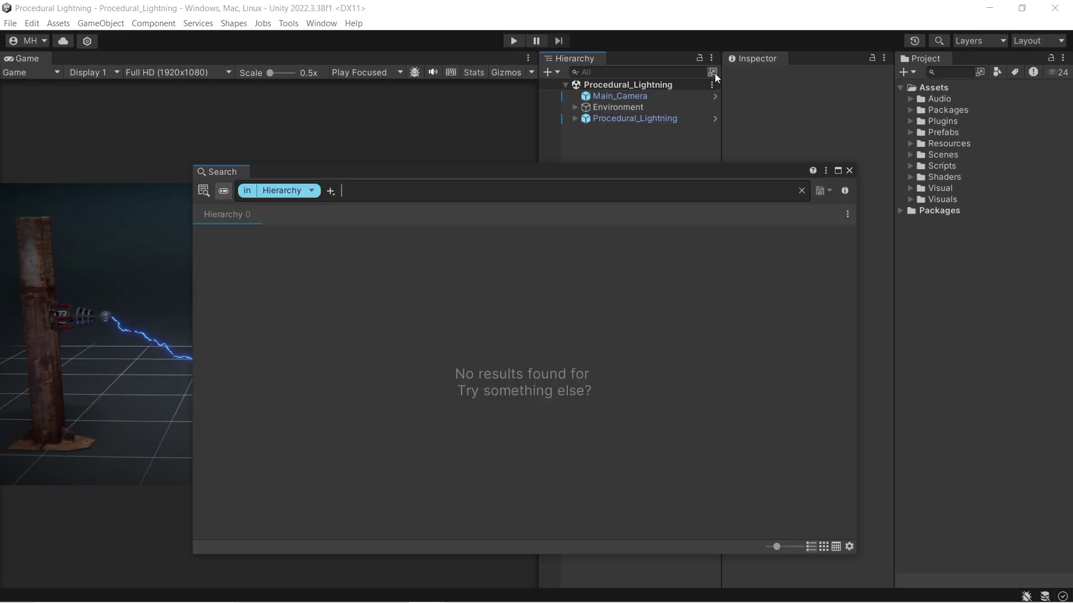
{"action": "left_click", "coordinate": [849, 171]}
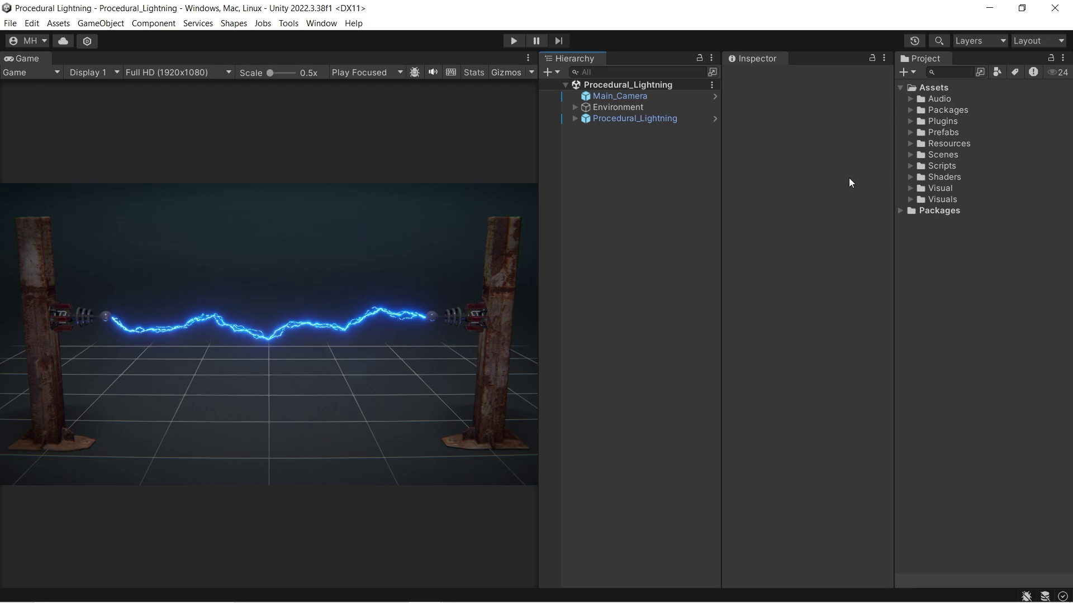
Search 'Procedural_' with Ctrl+K and ping the Procedural_Lightning scene, prefab and hierarchy object
{"action": "key", "text": "ctrl+k"}
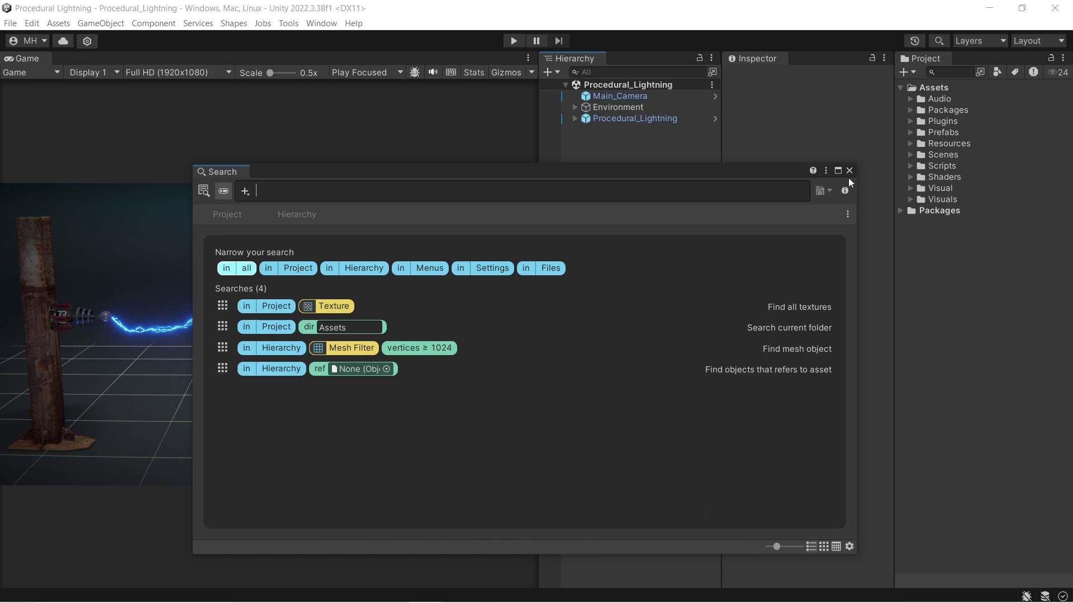
{"action": "type", "text": "Procedural"}
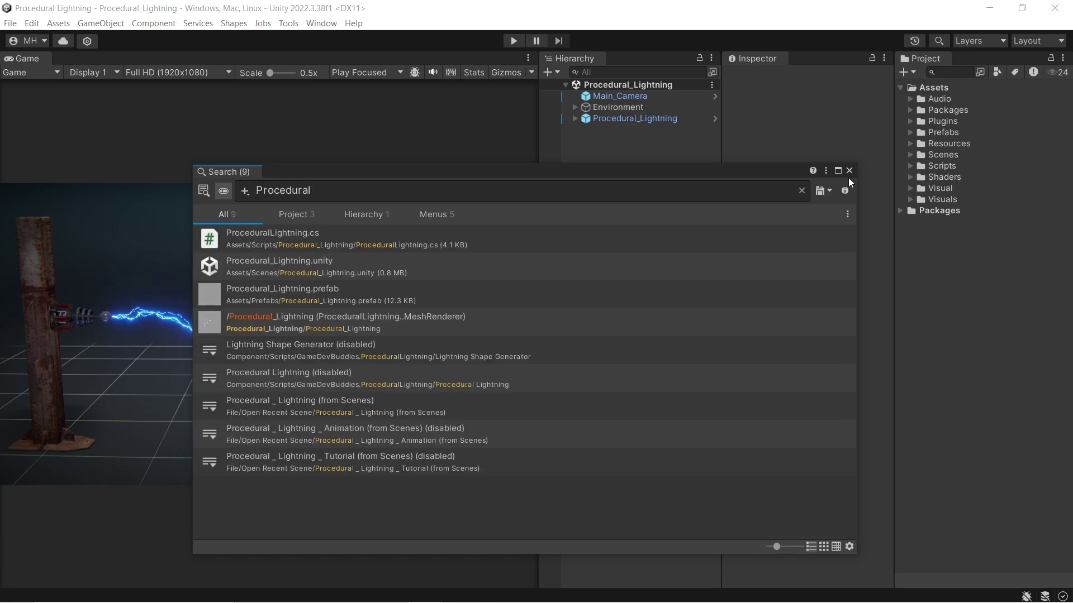
{"action": "type", "text": "_Lightning"}
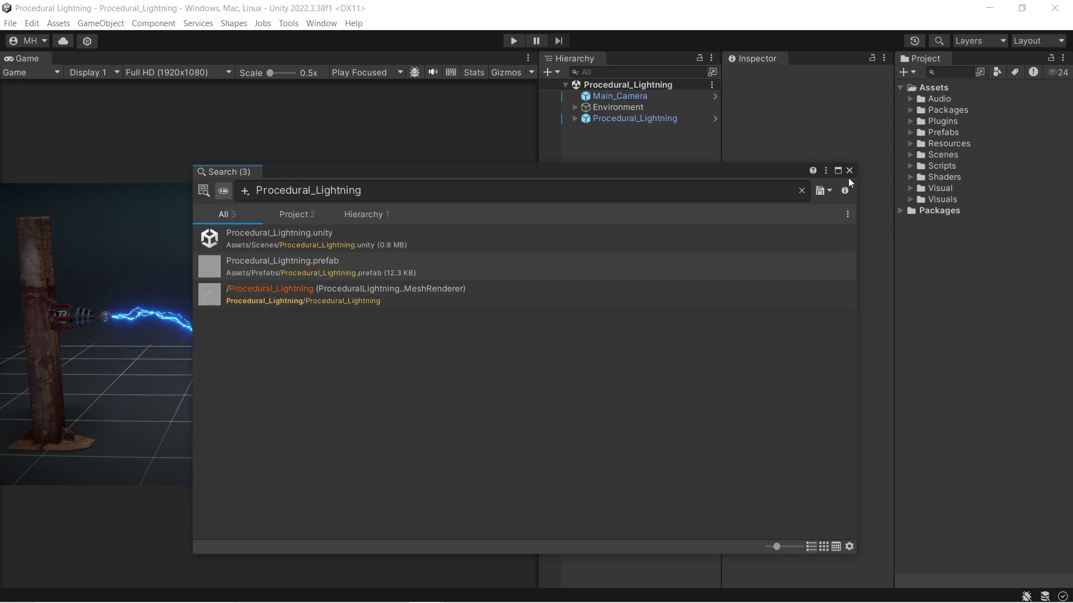
{"action": "left_click", "coordinate": [628, 236]}
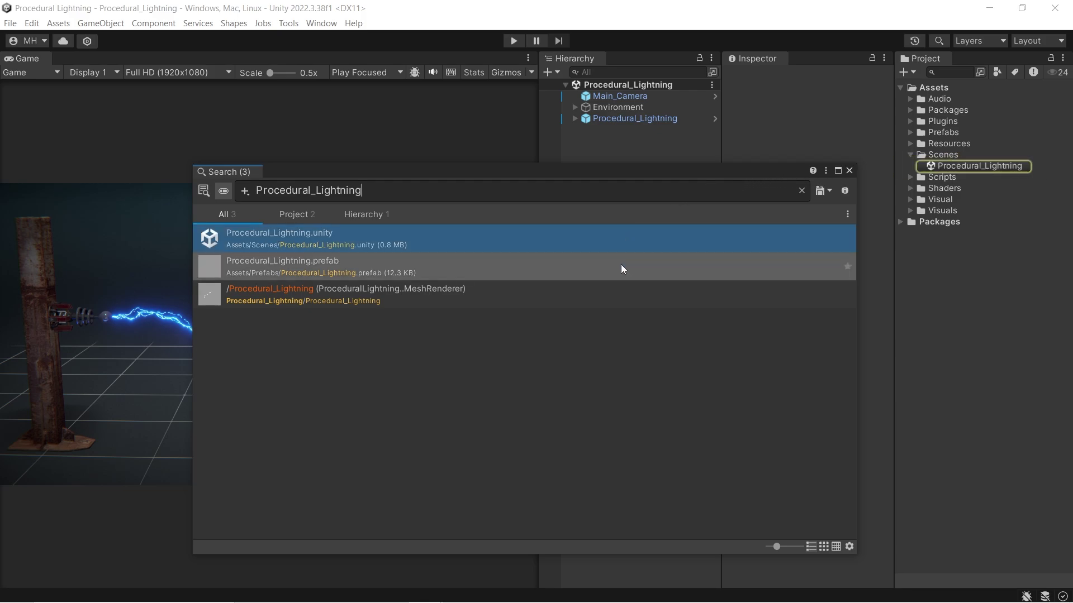
{"action": "left_click", "coordinate": [621, 263]}
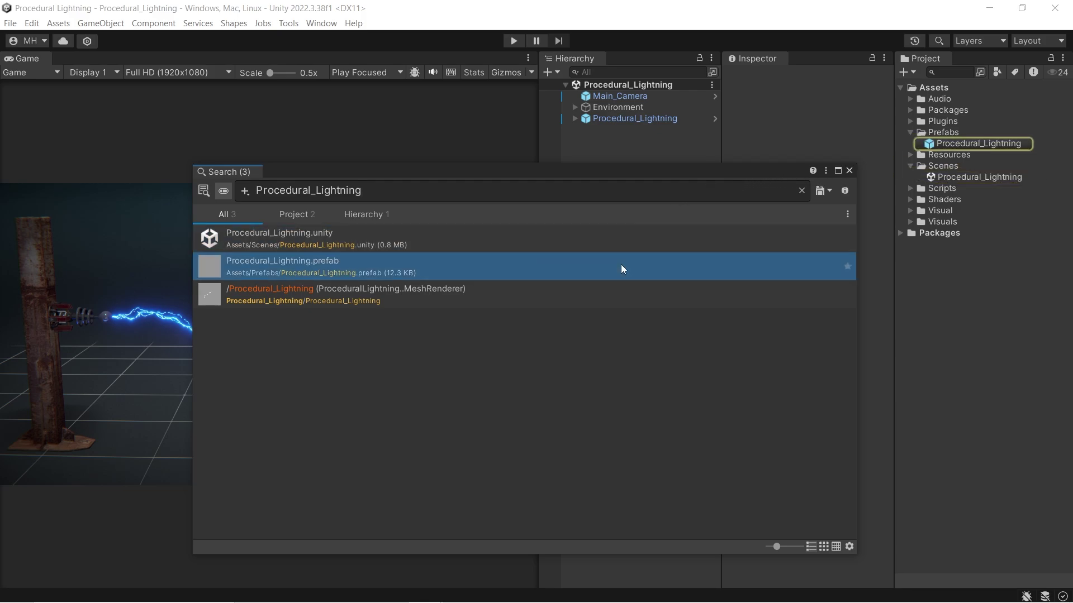
{"action": "left_click", "coordinate": [620, 293]}
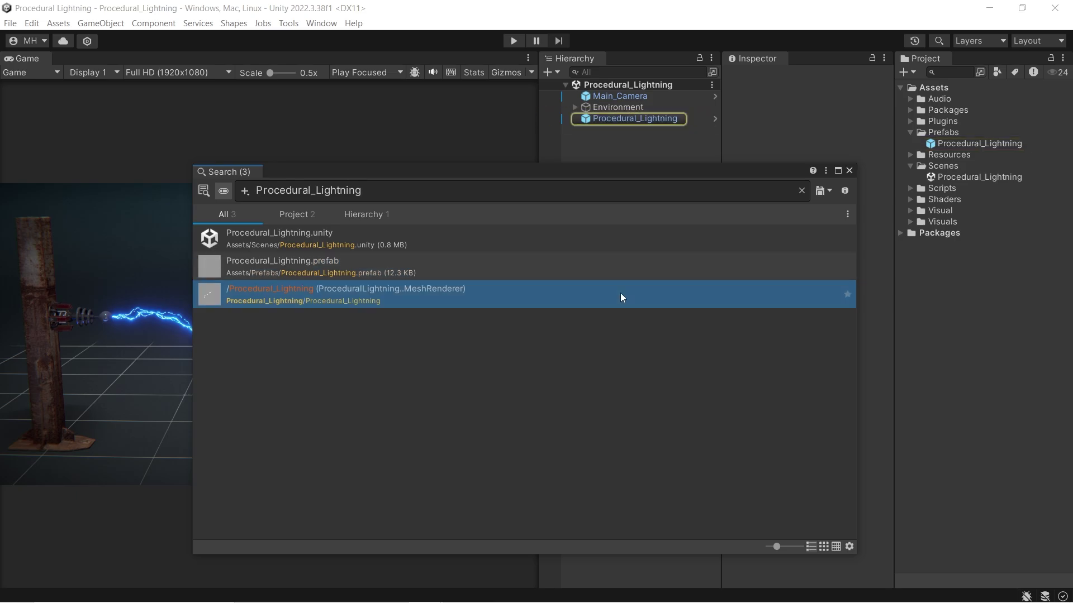
{"action": "key", "text": "Escape"}
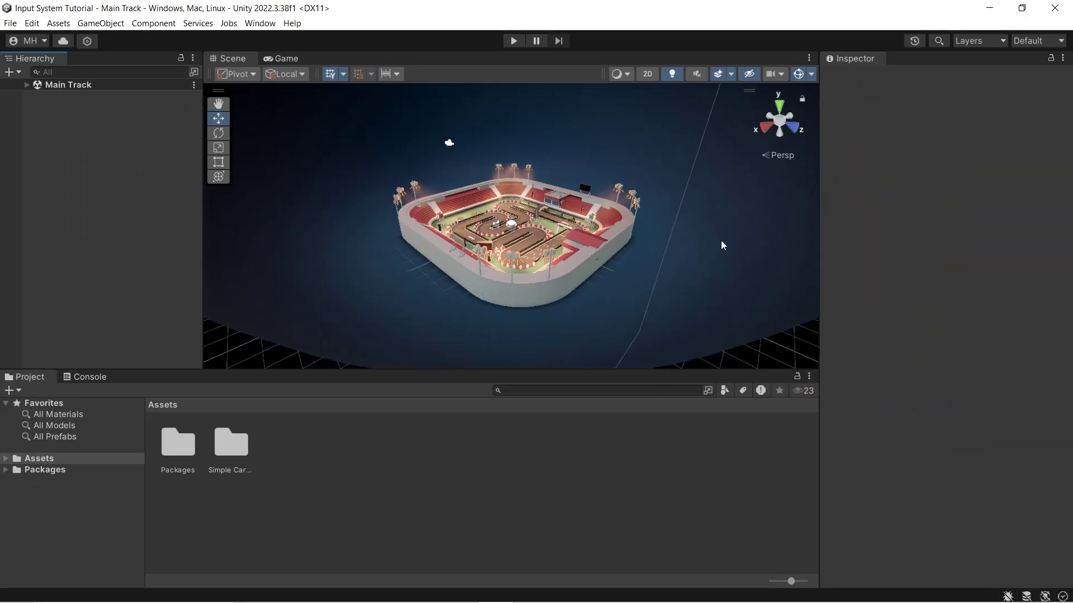
Add an Inspector tab from the Scene tab's Add Tab menu and dock it as its own panel
{"action": "left_click", "coordinate": [809, 58]}
{"action": "mouse_move", "coordinate": [813, 115]}
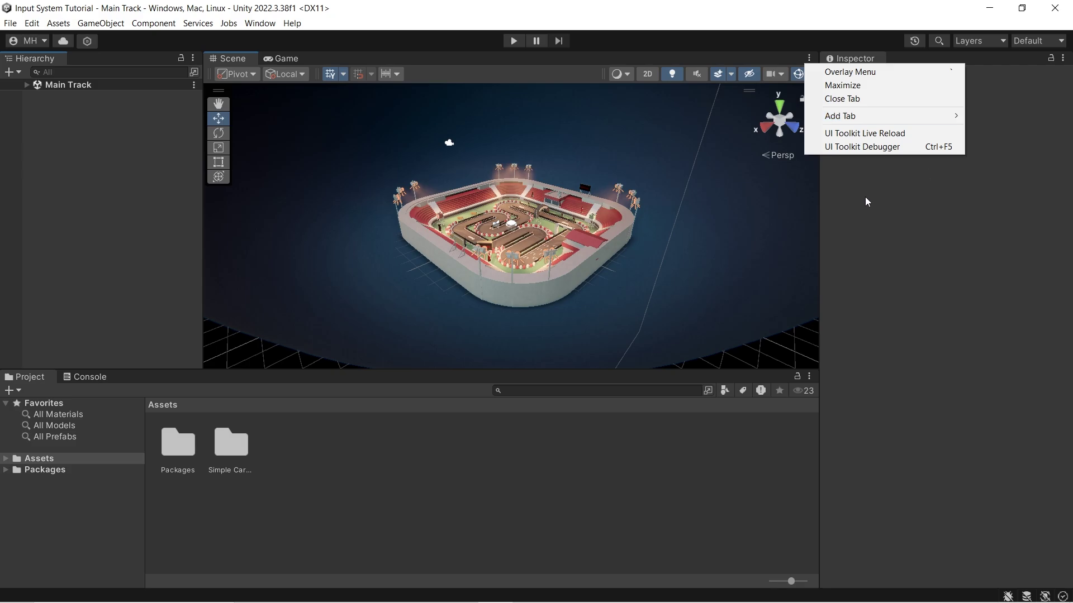
{"action": "right_click", "coordinate": [230, 59]}
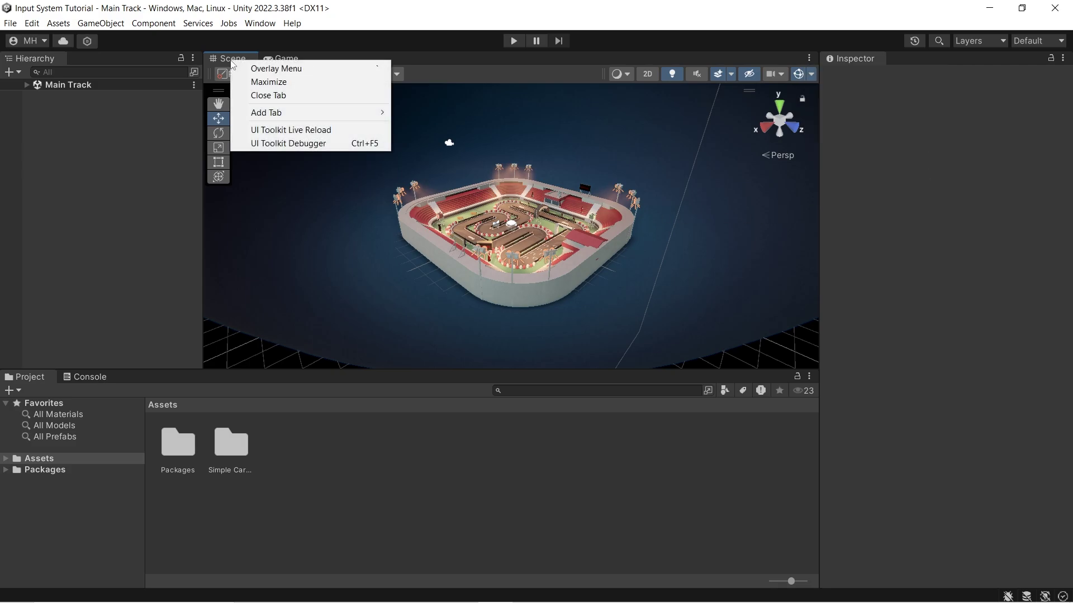
{"action": "mouse_move", "coordinate": [259, 117]}
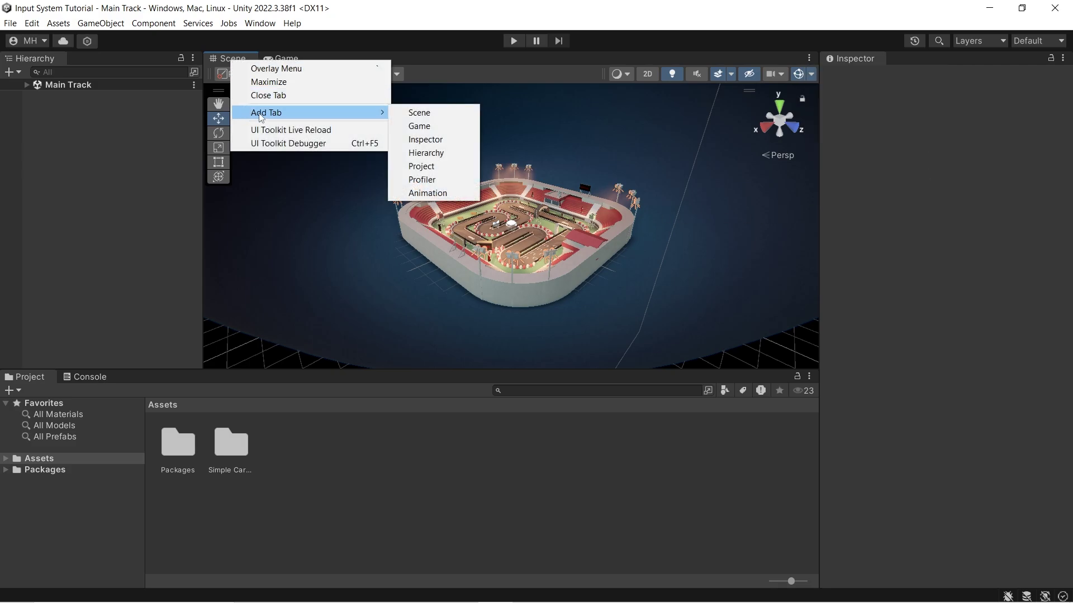
{"action": "left_click", "coordinate": [423, 141]}
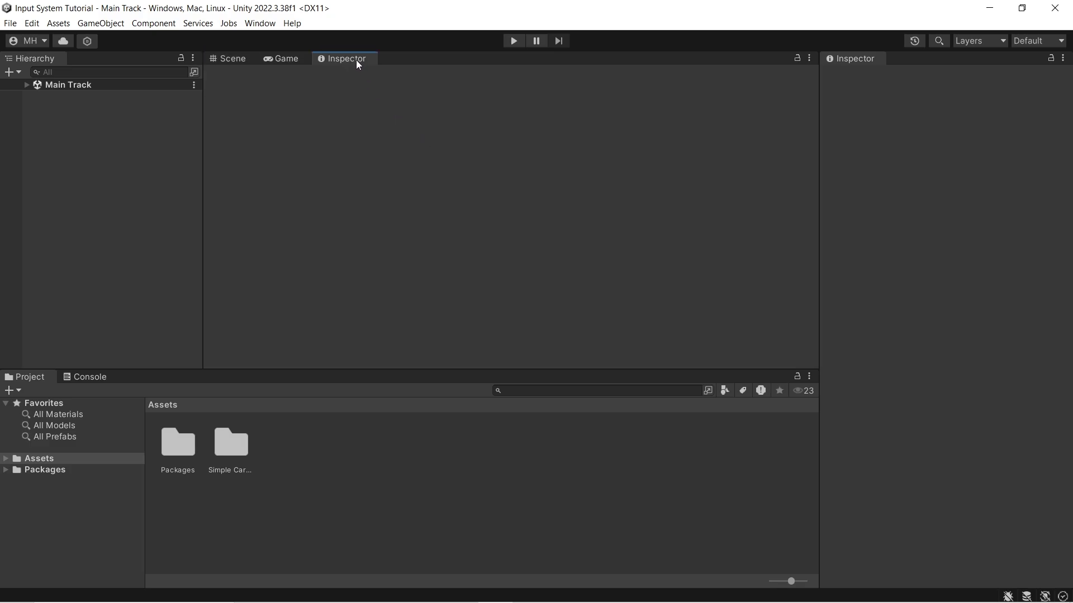
{"action": "left_click_drag", "start_coordinate": [356, 66], "coordinate": [248, 141]}
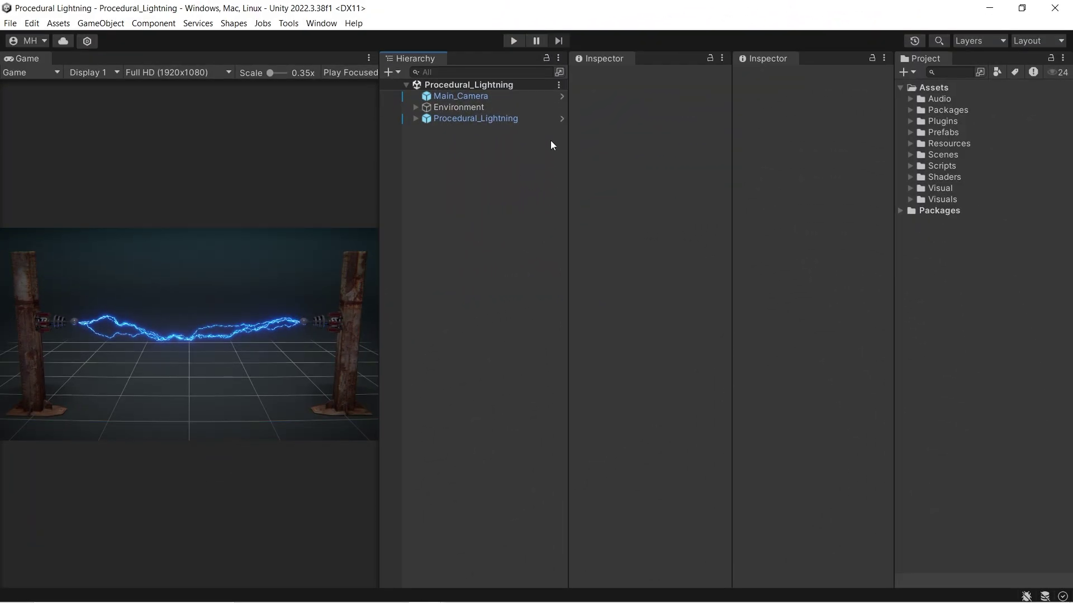
Show Main_Camera in the Inspectors and lock the first Inspector on it
{"action": "left_click", "coordinate": [550, 98]}
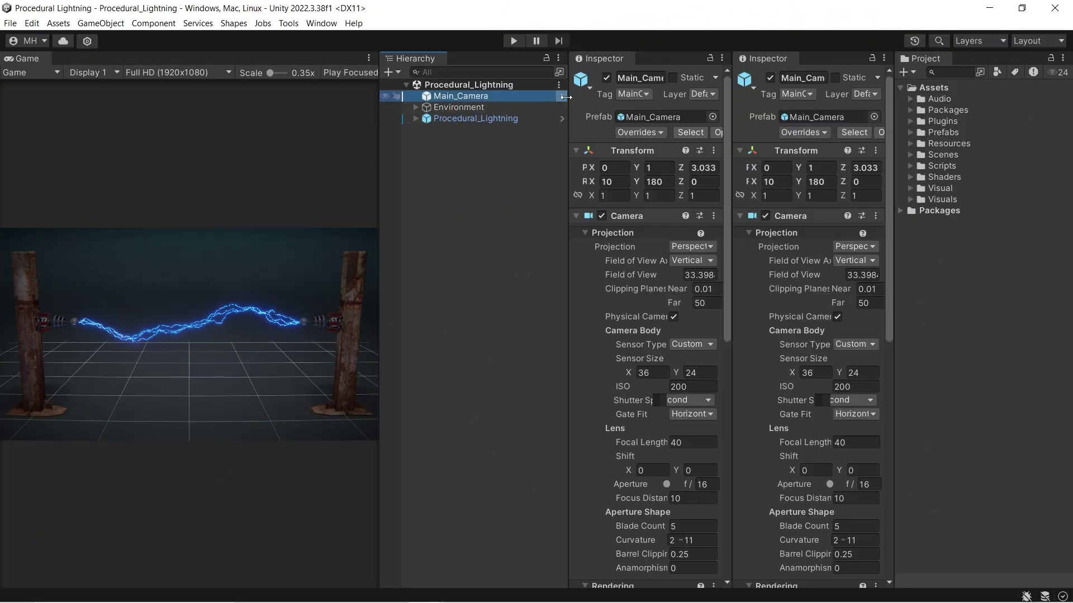
{"action": "left_click", "coordinate": [934, 134]}
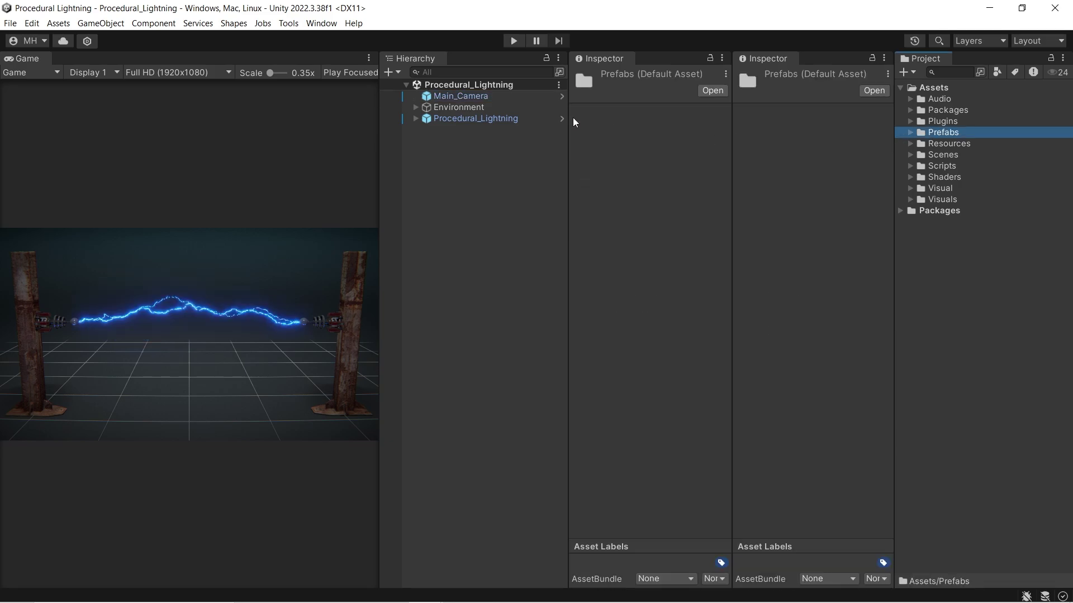
{"action": "left_click", "coordinate": [541, 100]}
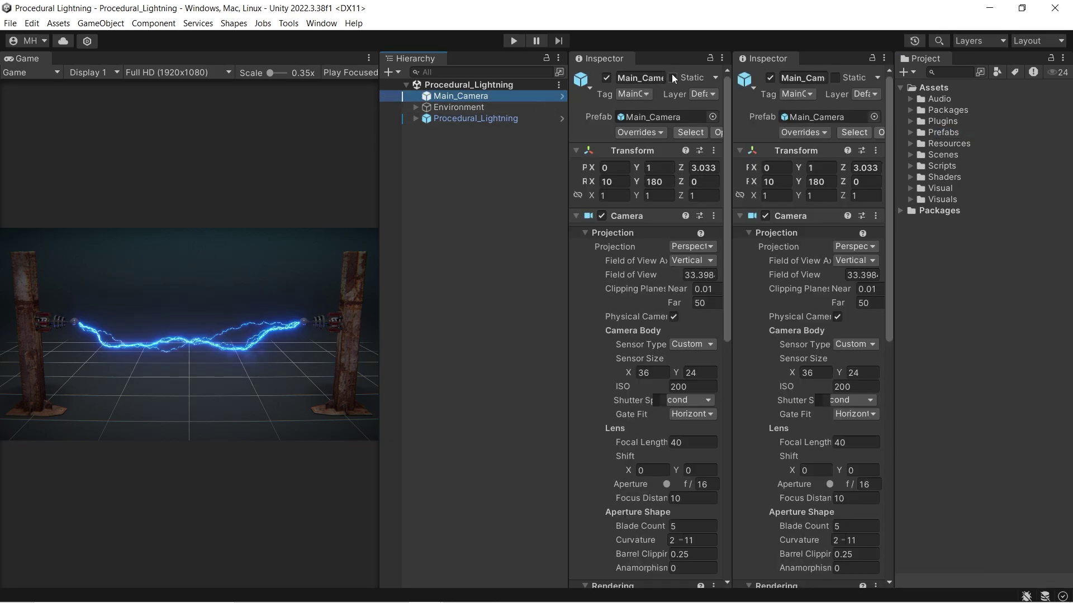
{"action": "left_click", "coordinate": [709, 59]}
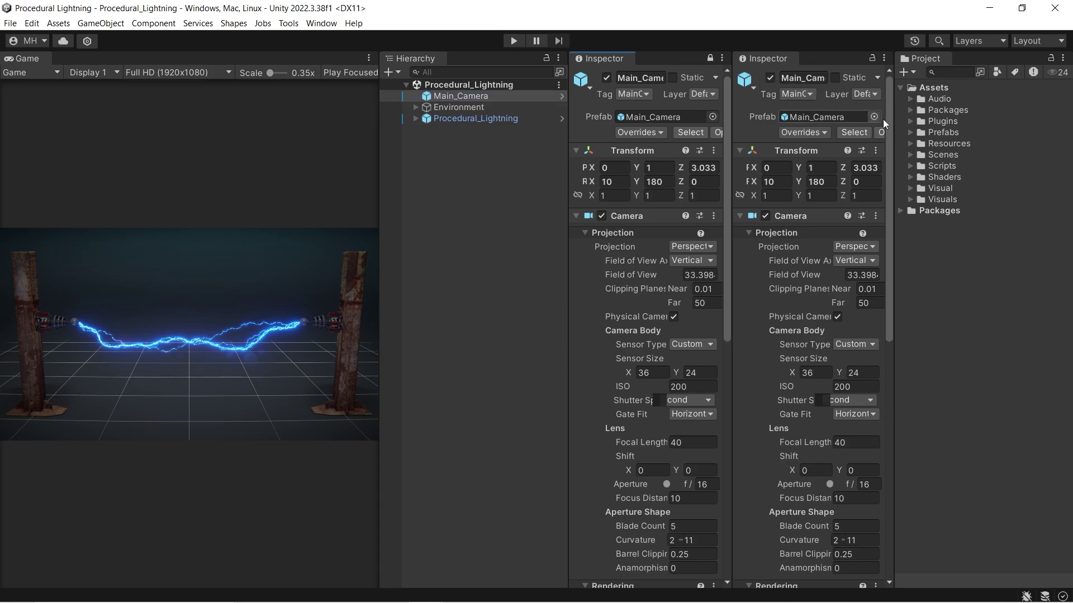
View the Procedural_Lightning prefab in the second Inspector, collapse Lightning Shape, then clear the selection
{"action": "left_click", "coordinate": [932, 131]}
{"action": "left_click", "coordinate": [911, 133]}
{"action": "left_click", "coordinate": [943, 143]}
{"action": "left_click_drag", "start_coordinate": [869, 156], "coordinate": [870, 472]}
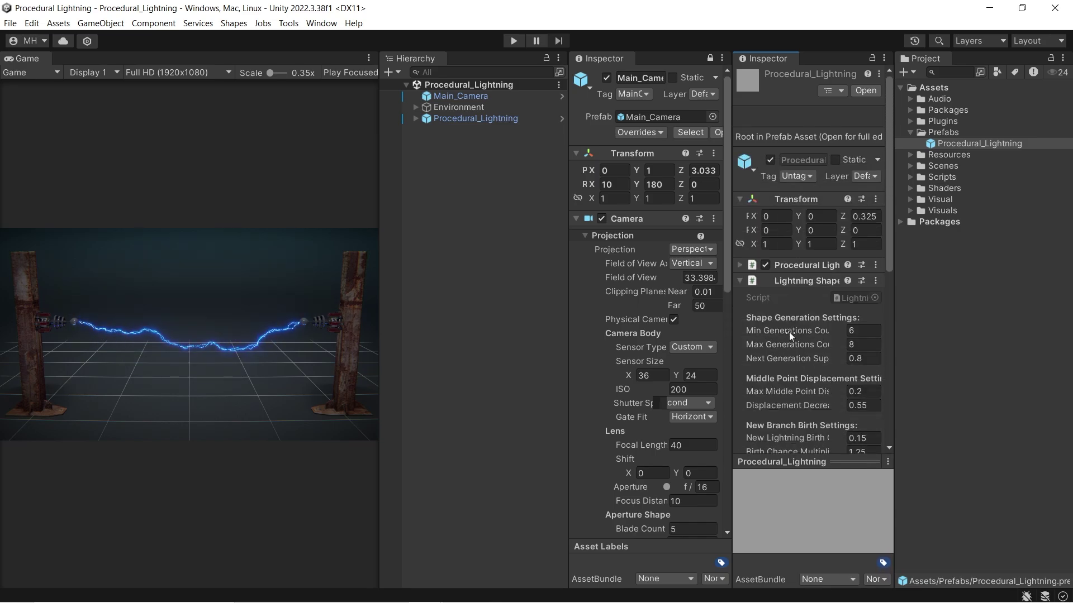
{"action": "left_click", "coordinate": [741, 281]}
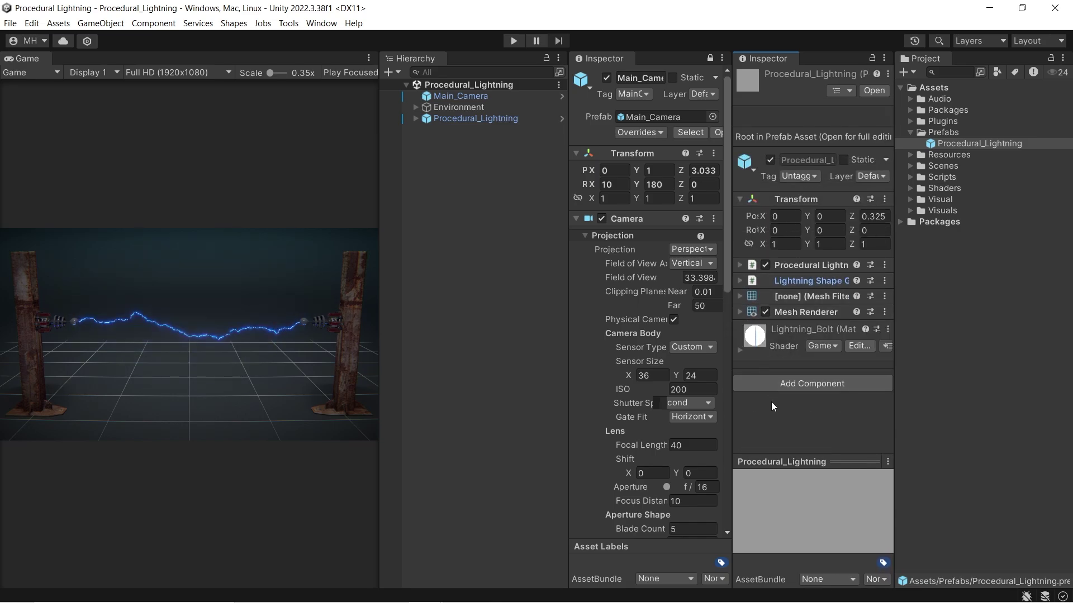
{"action": "left_click", "coordinate": [498, 324]}
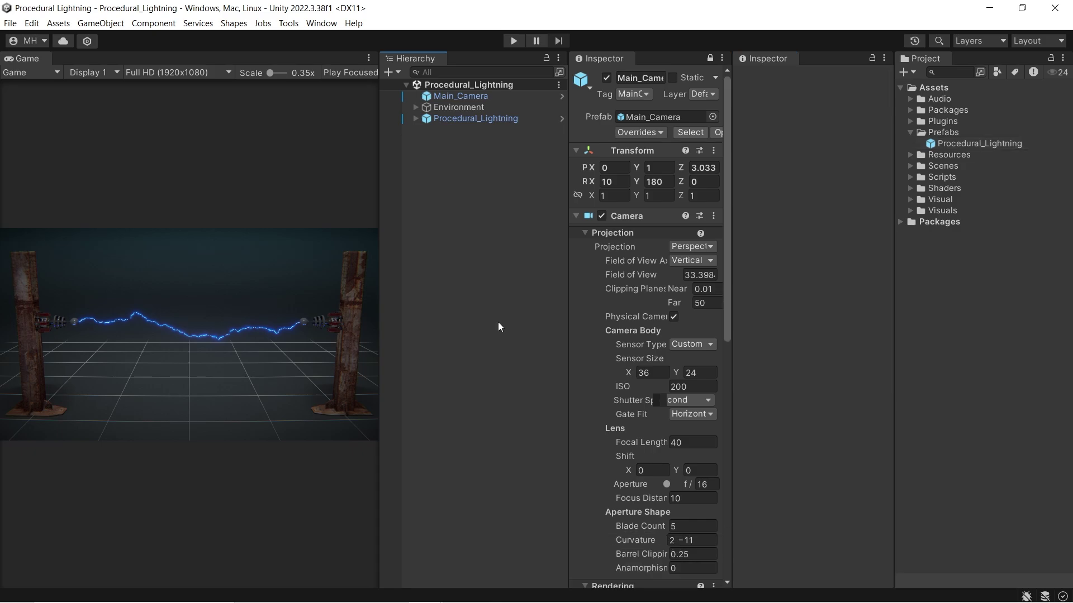
{"action": "left_click", "coordinate": [709, 58]}
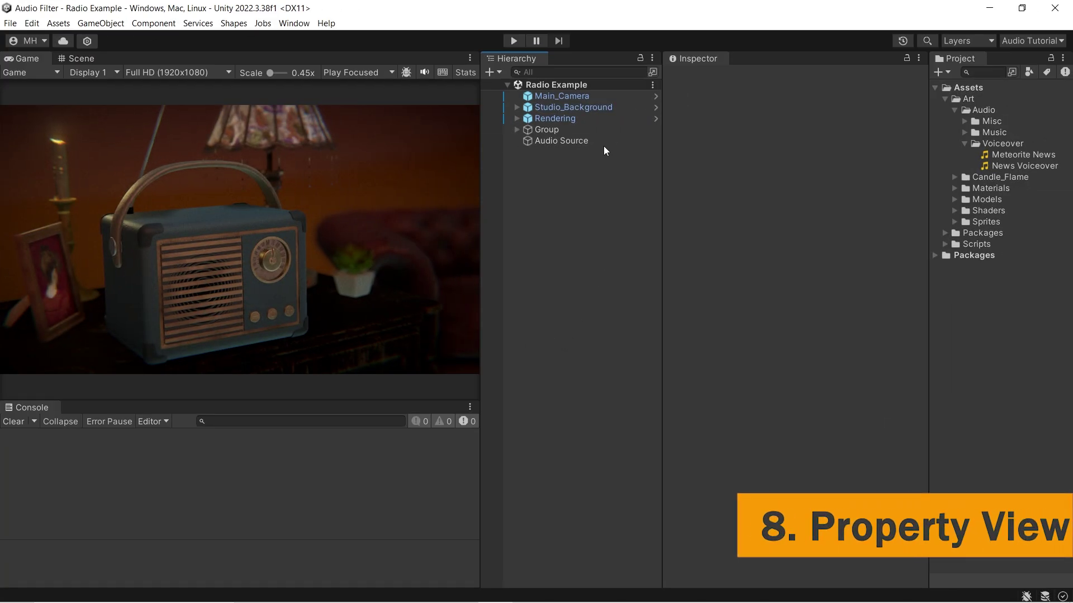
Open Audio Source in its own floating Properties window
{"action": "left_click", "coordinate": [602, 140]}
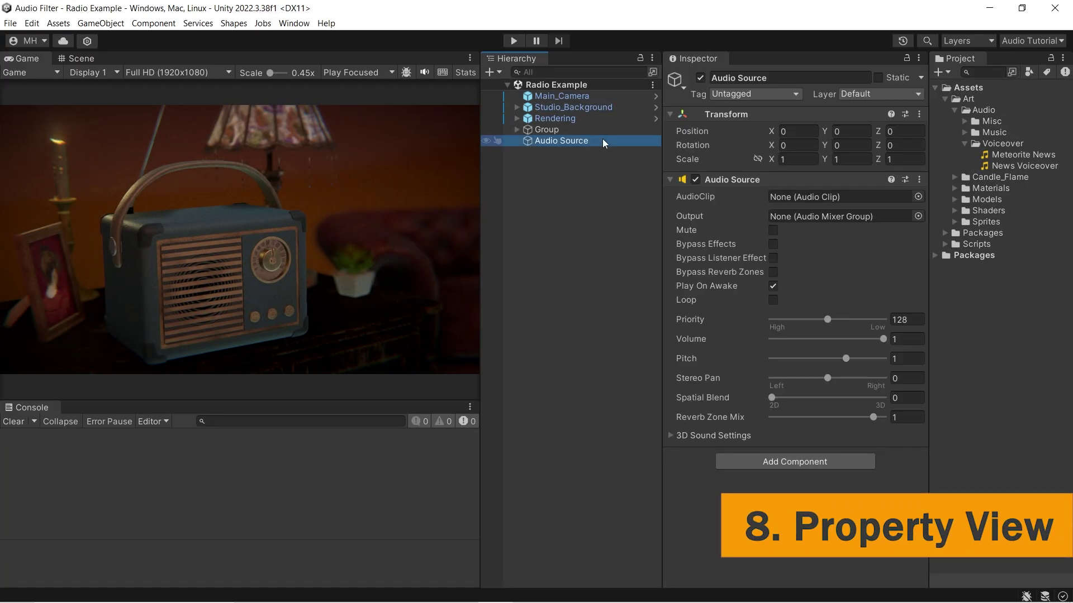
{"action": "left_click", "coordinate": [995, 155]}
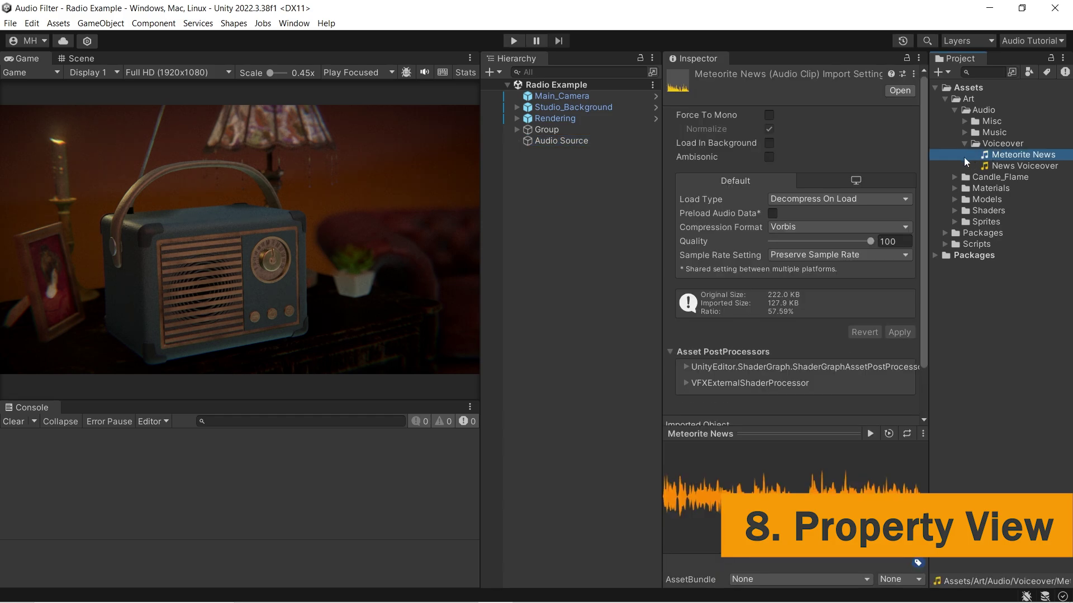
{"action": "left_click", "coordinate": [608, 182]}
{"action": "left_click", "coordinate": [588, 139]}
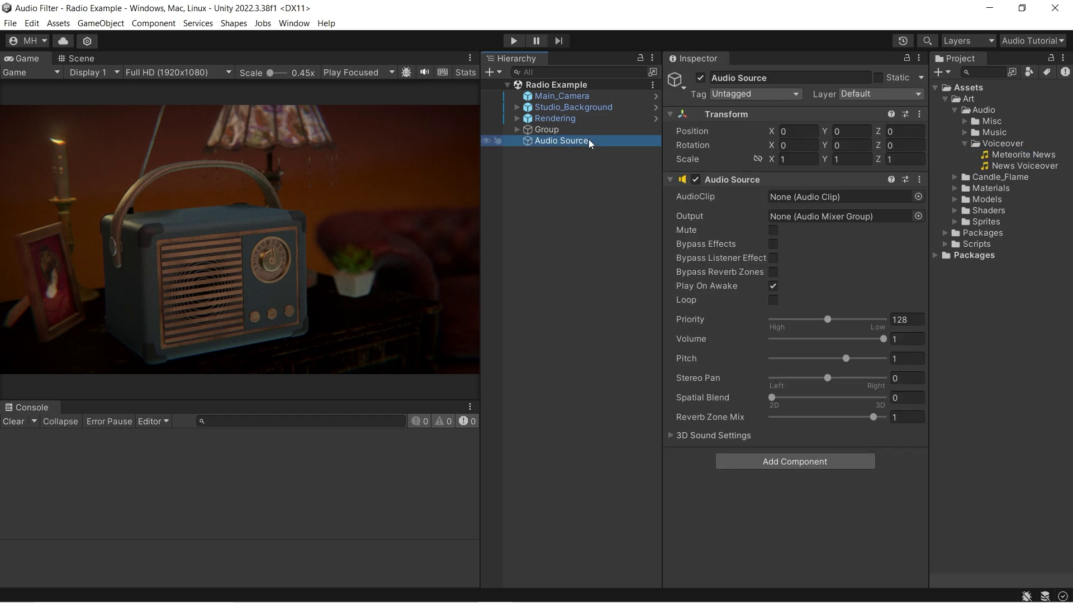
{"action": "right_click", "coordinate": [588, 140]}
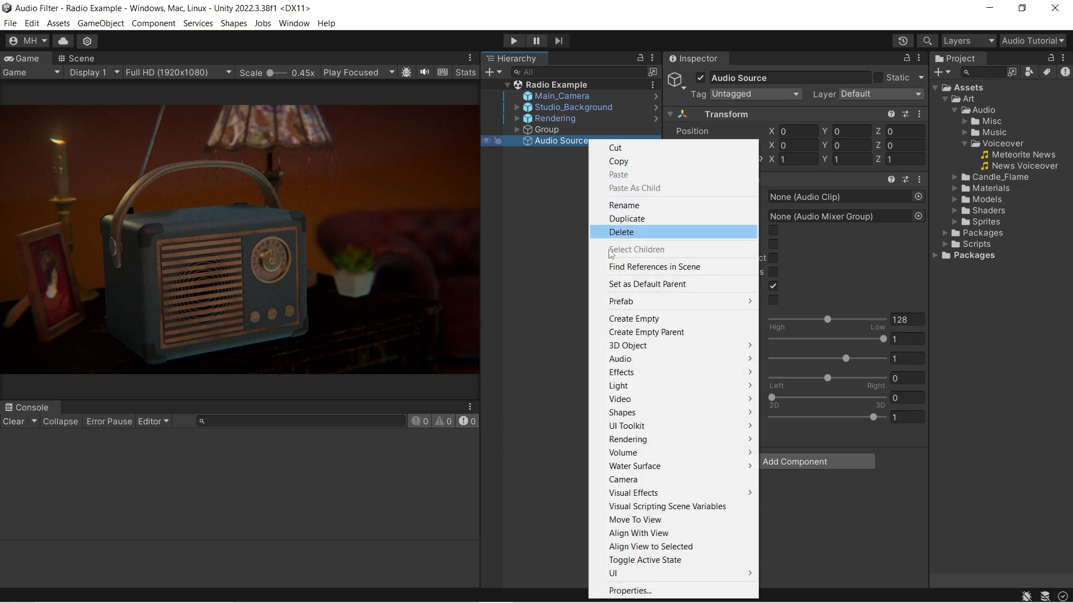
{"action": "left_click", "coordinate": [620, 591]}
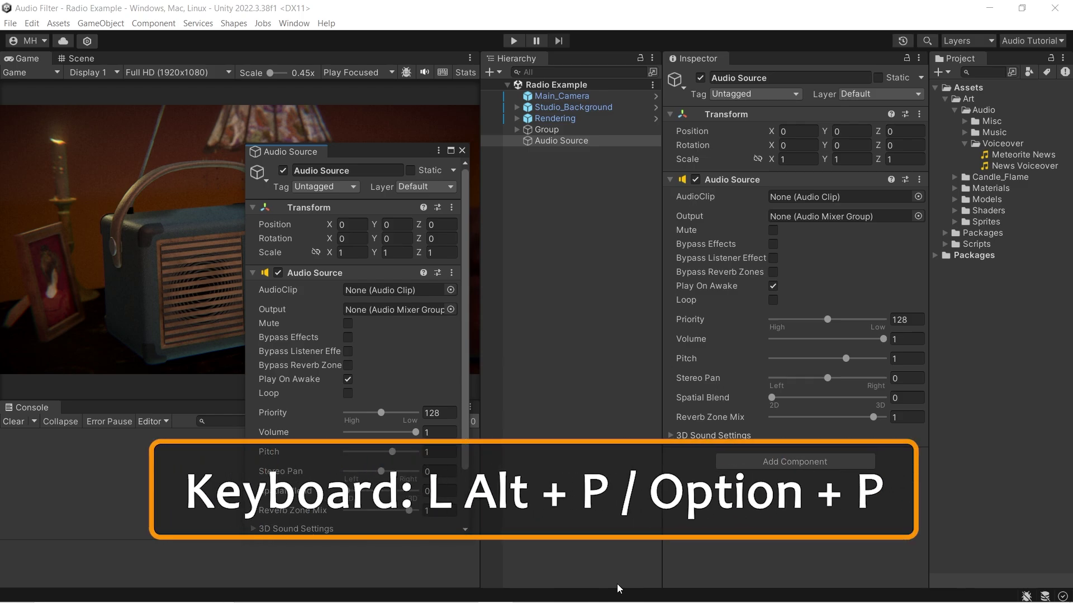
Drag Meteorite News, then News Voiceover, into the Audio Source's AudioClip field
{"action": "left_click", "coordinate": [620, 496]}
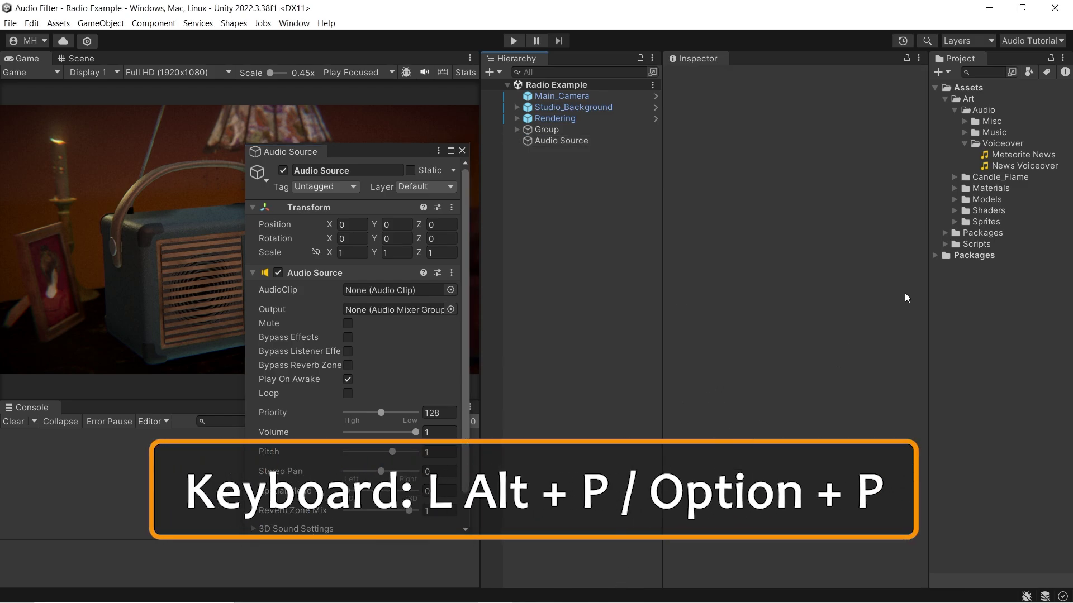
{"action": "left_click", "coordinate": [1022, 156]}
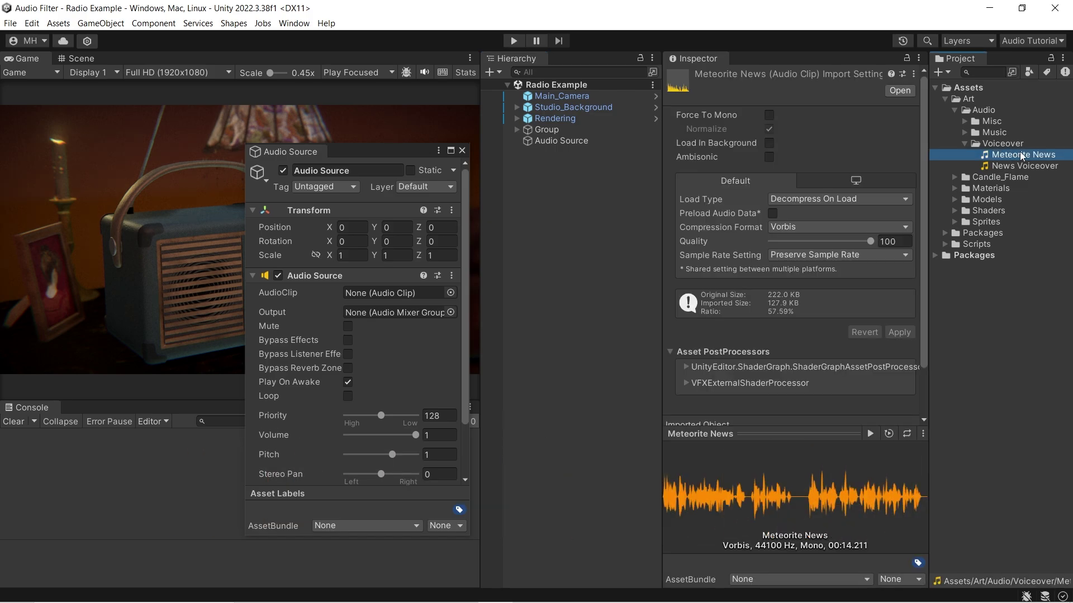
{"action": "left_click_drag", "start_coordinate": [1021, 156], "coordinate": [420, 296]}
{"action": "left_click", "coordinate": [997, 164]}
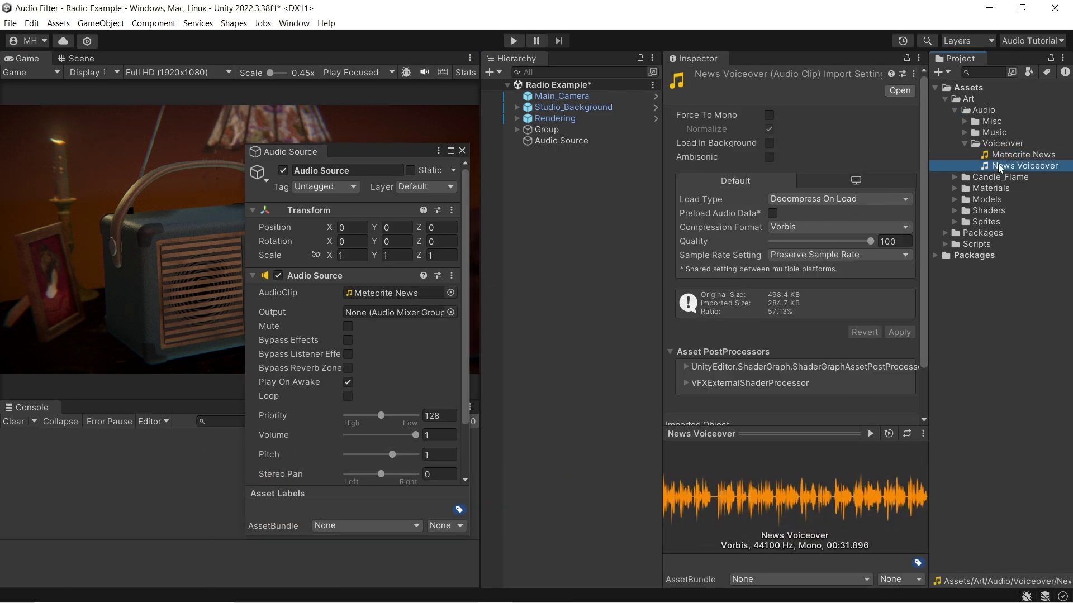
{"action": "left_click_drag", "start_coordinate": [1001, 162], "coordinate": [411, 296]}
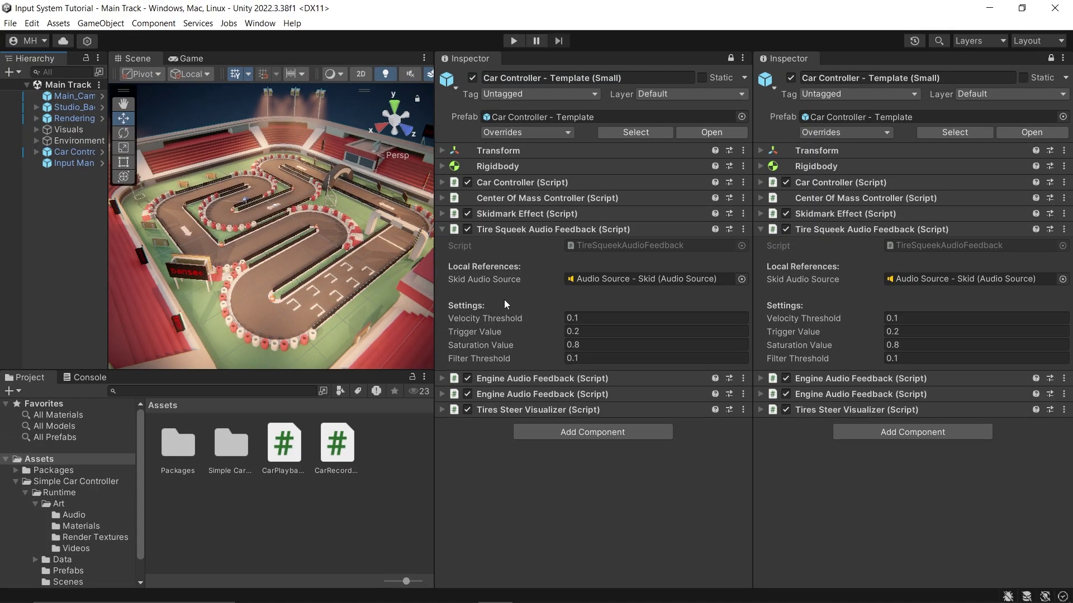
Put the Inspector in Debug mode and scroll through the car controller's private fields like Instance ID
{"action": "left_click", "coordinate": [742, 59]}
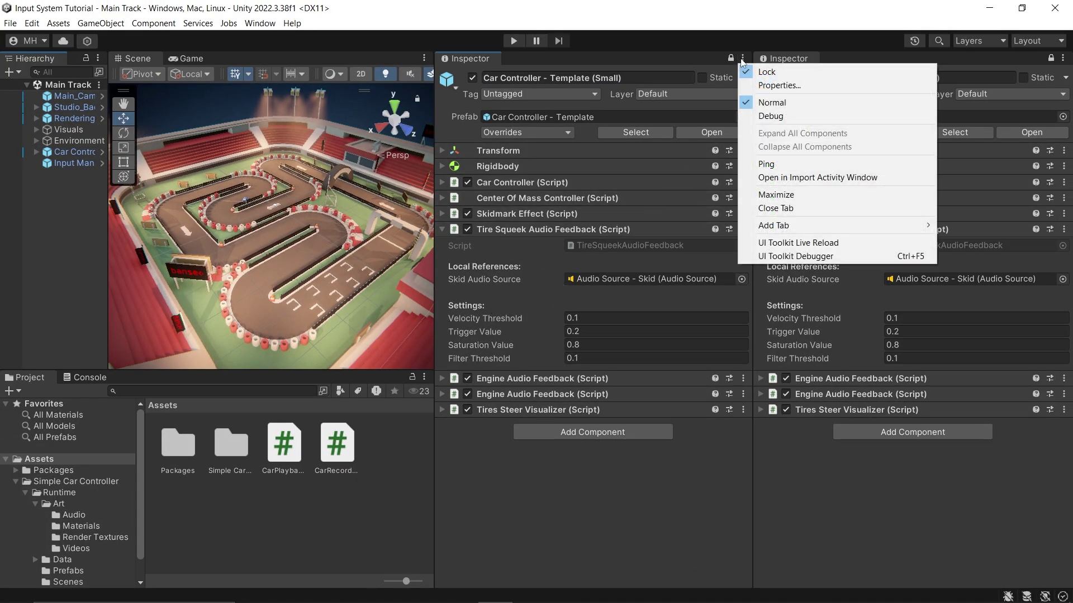
{"action": "left_click", "coordinate": [749, 116]}
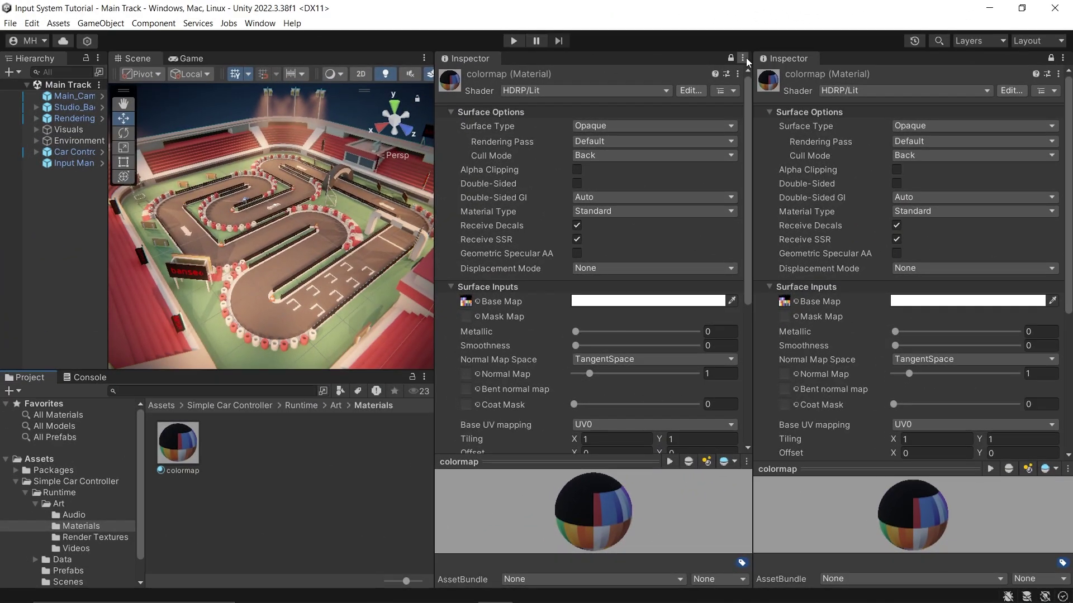
{"action": "left_click", "coordinate": [742, 58]}
{"action": "left_click", "coordinate": [749, 117]}
{"action": "left_click_drag", "start_coordinate": [745, 119], "coordinate": [745, 402]}
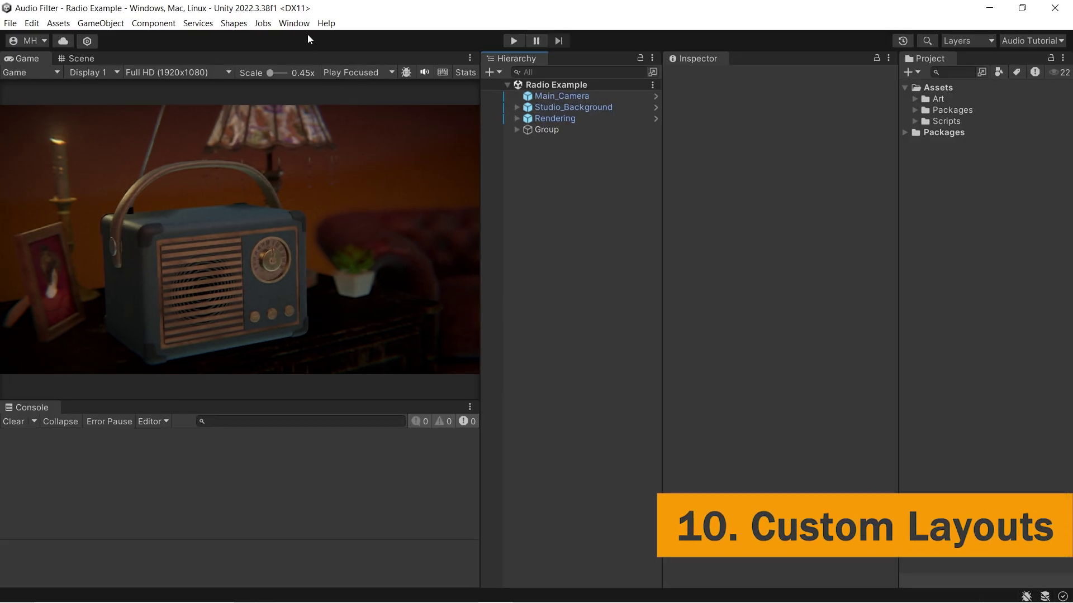
Open the Animation window and dock it beneath the Game view
{"action": "left_click", "coordinate": [295, 23]}
{"action": "mouse_move", "coordinate": [308, 66]}
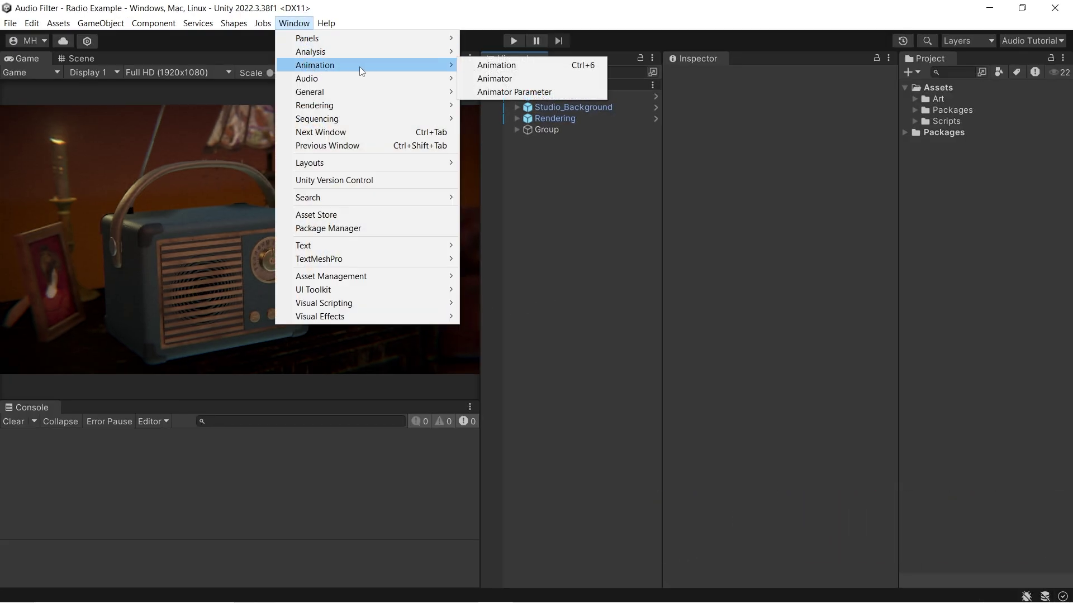
{"action": "left_click", "coordinate": [486, 68]}
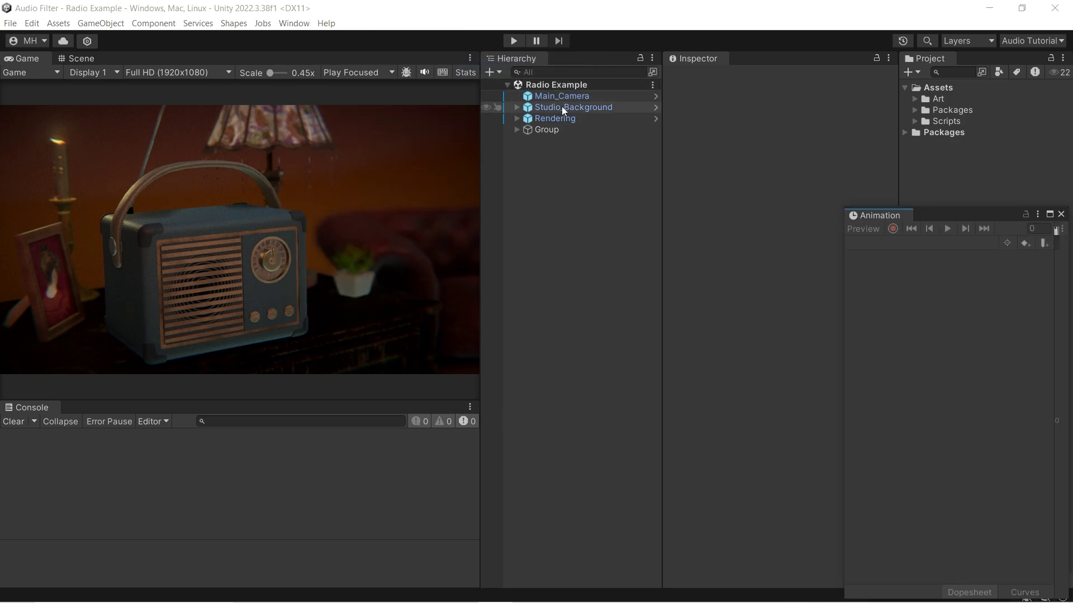
{"action": "left_click_drag", "start_coordinate": [859, 218], "coordinate": [600, 594]}
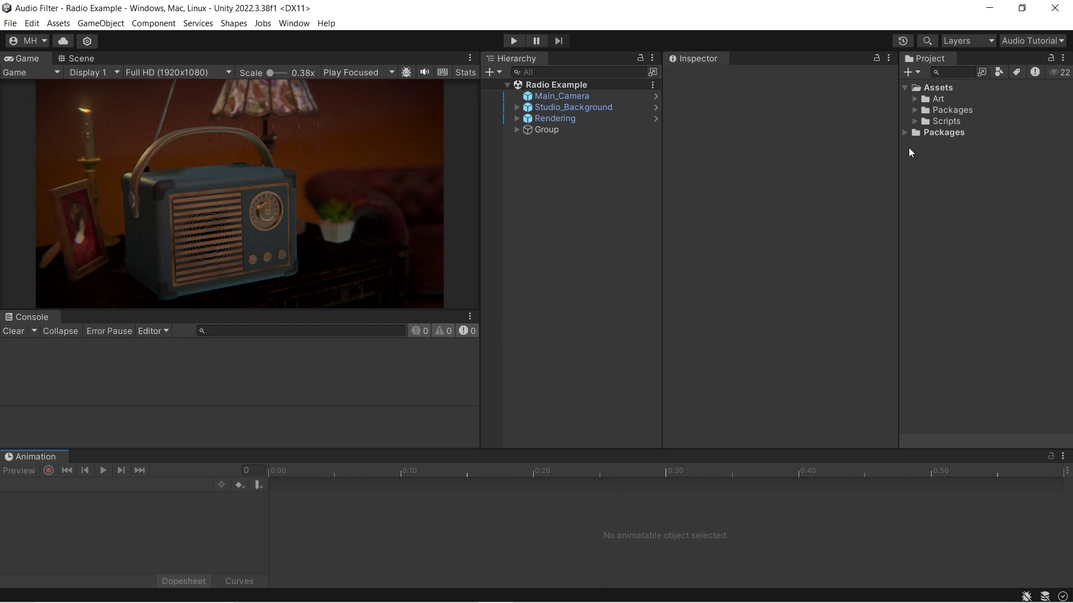
Save the current window arrangement as a layout named 'Animation Layout'
{"action": "left_click", "coordinate": [1022, 40]}
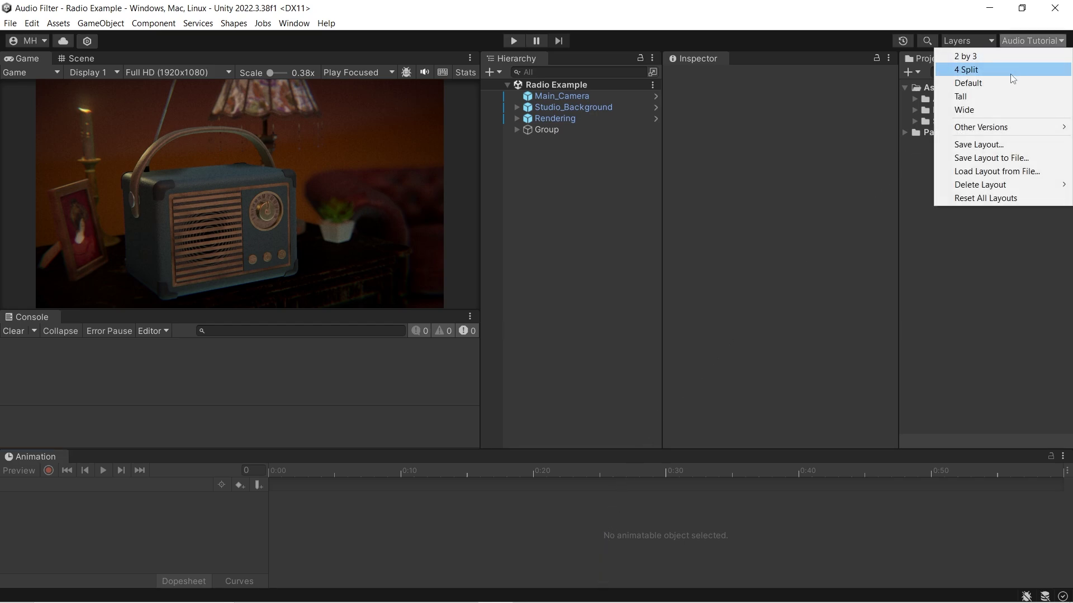
{"action": "left_click", "coordinate": [977, 144]}
{"action": "type", "text": "Animation Layout"}
{"action": "left_click", "coordinate": [970, 163]}
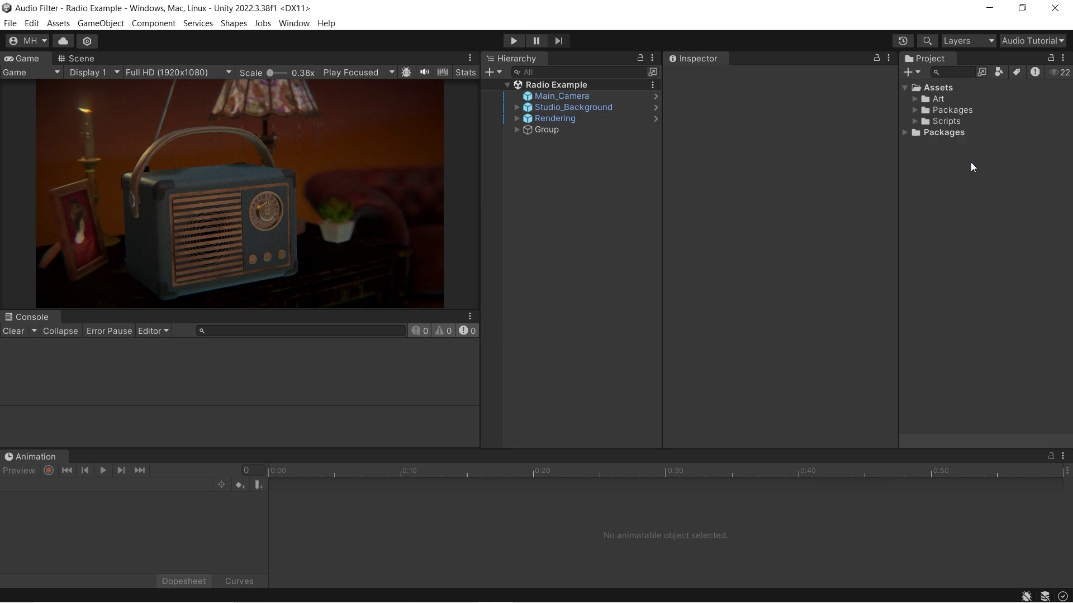
Switch between the 4 Split, Animation Layout and Default layouts, ending on Default
{"action": "left_click", "coordinate": [1037, 41]}
{"action": "left_click", "coordinate": [994, 66]}
{"action": "left_click", "coordinate": [1038, 40]}
{"action": "left_click", "coordinate": [1000, 81]}
{"action": "left_click", "coordinate": [1023, 41]}
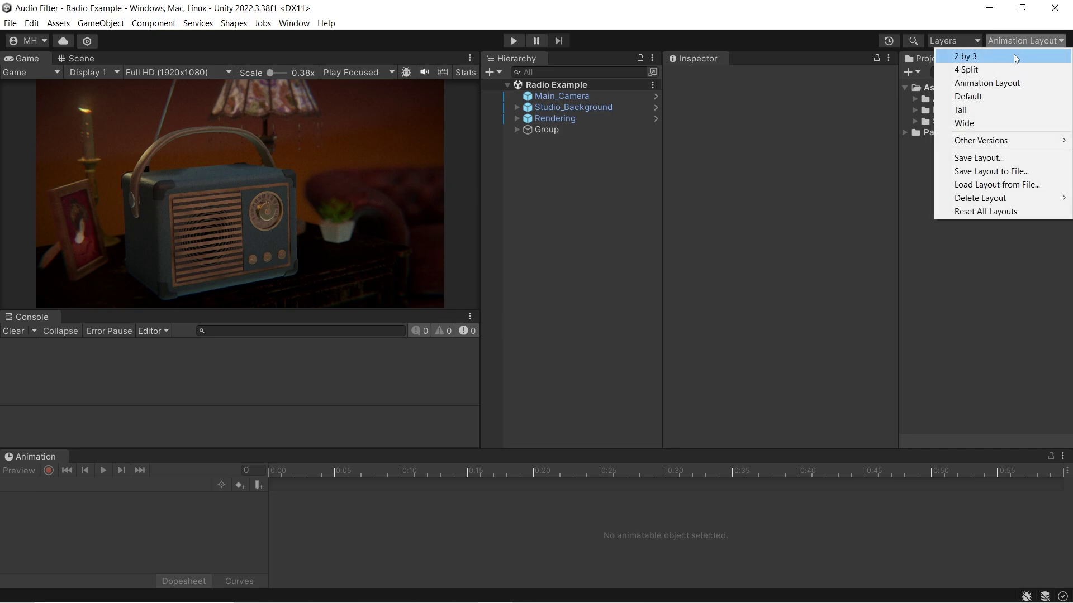
{"action": "left_click", "coordinate": [987, 92]}
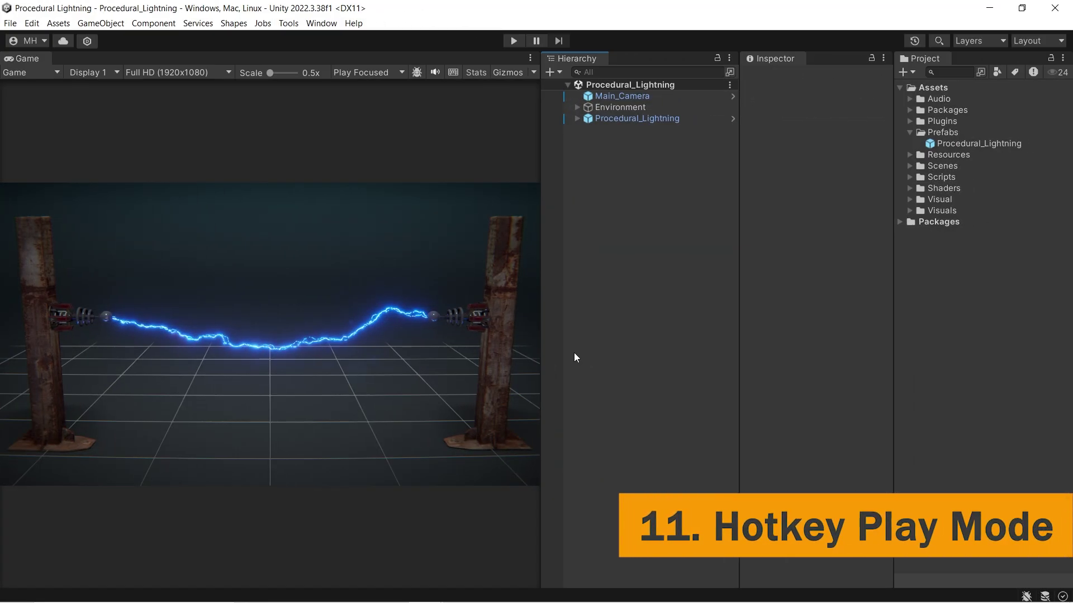
{"action": "key", "text": "ctrl+p"}
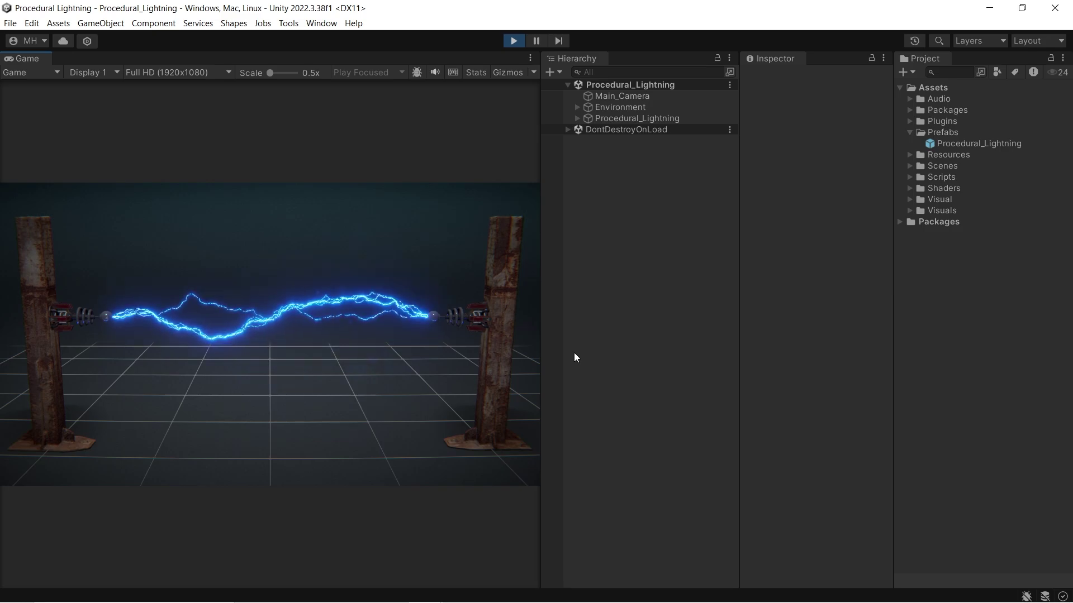
{"action": "key", "text": "ctrl+p"}
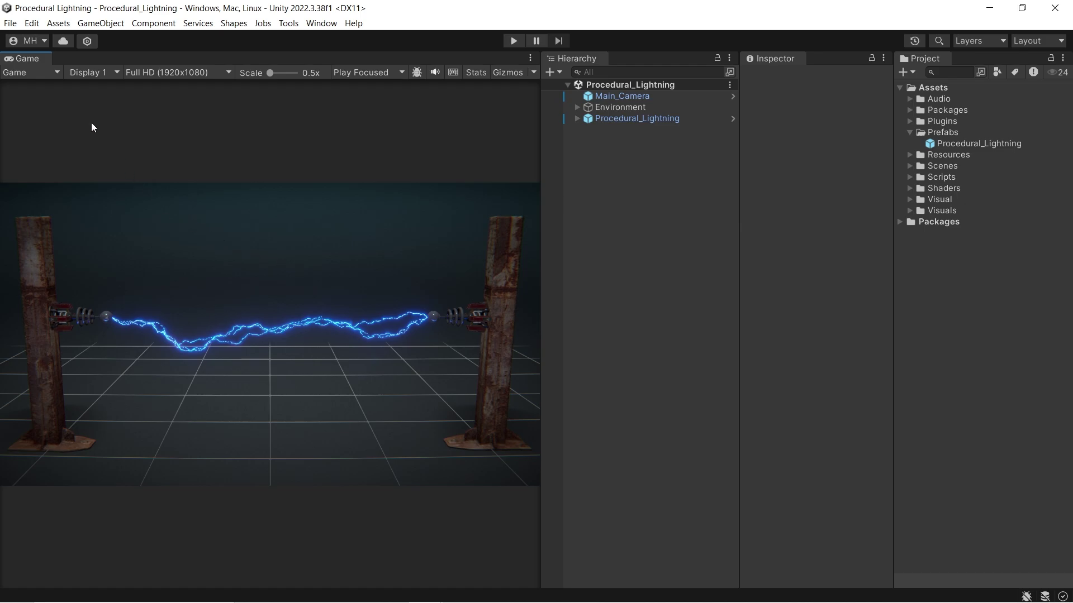
Set the Preferences Colors Playmode tint to orange, then enter Play mode to check it
{"action": "left_click", "coordinate": [34, 24]}
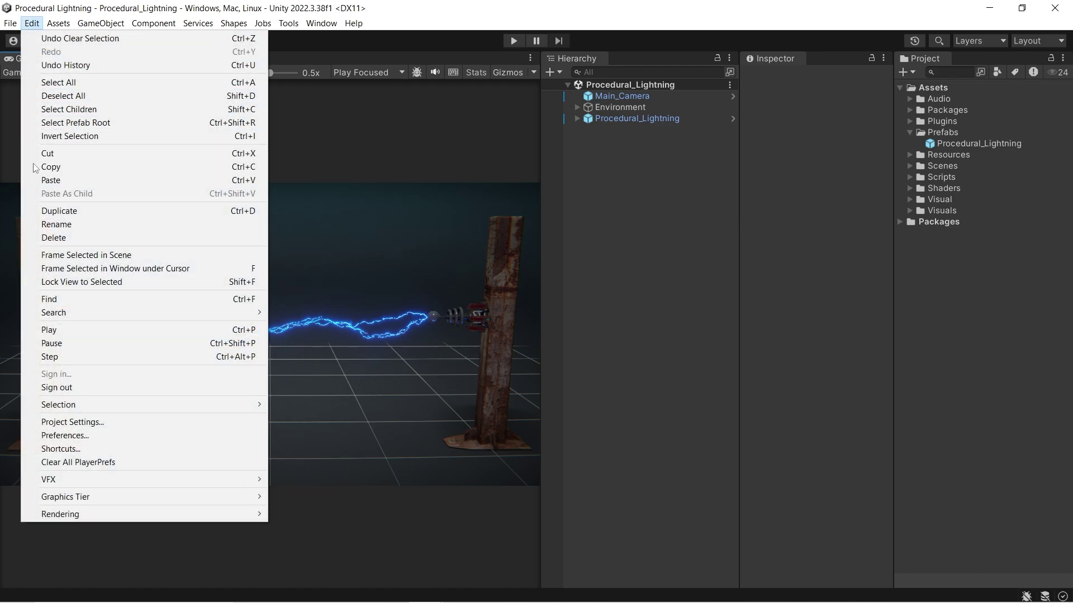
{"action": "left_click", "coordinate": [34, 434]}
{"action": "left_click", "coordinate": [337, 224]}
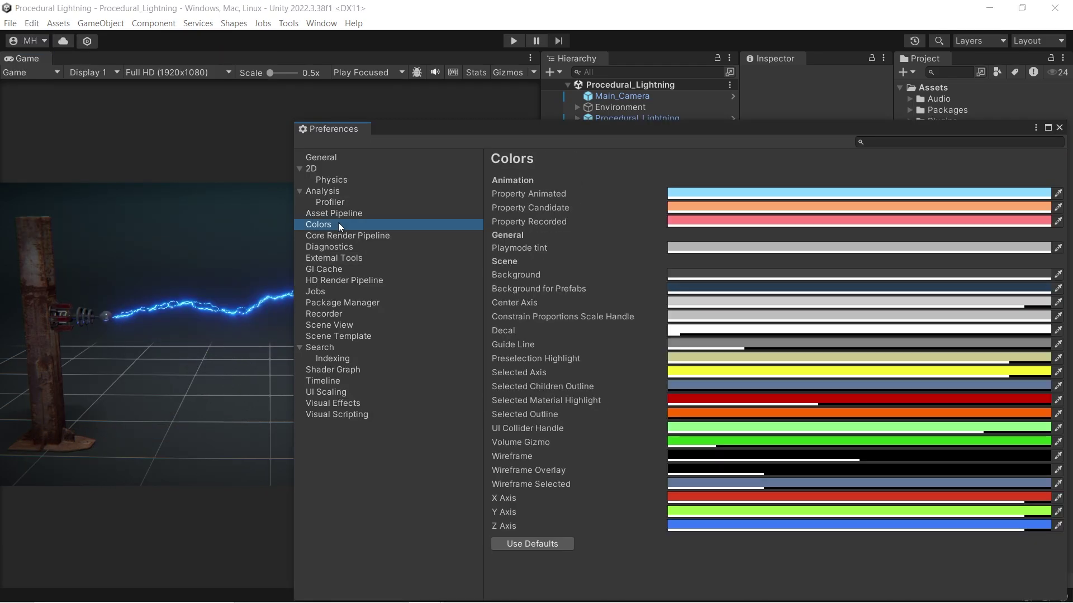
{"action": "left_click", "coordinate": [687, 249]}
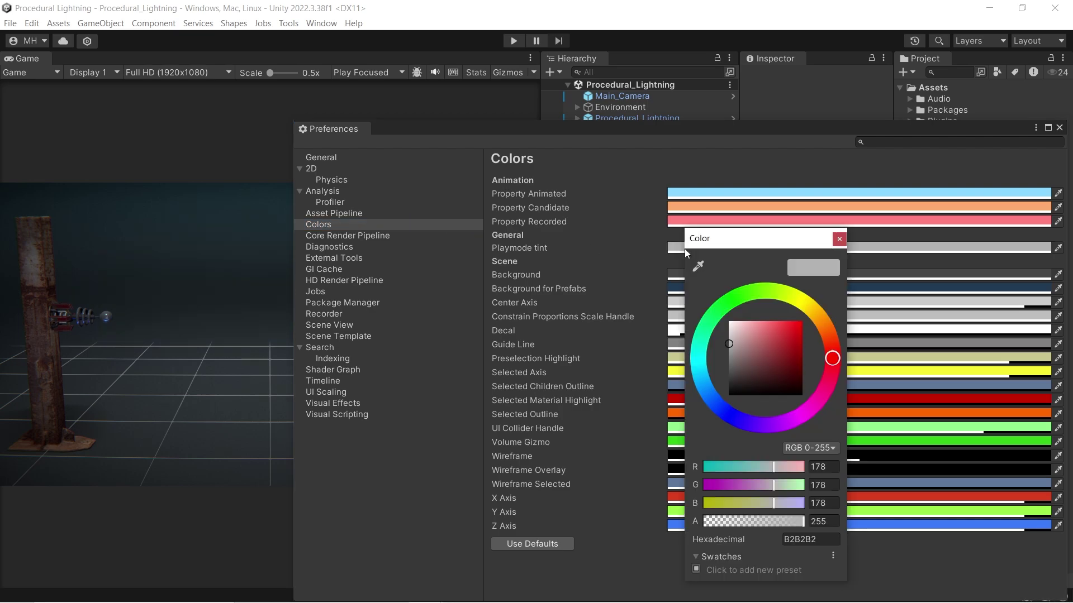
{"action": "left_click_drag", "start_coordinate": [698, 351], "coordinate": [803, 317]}
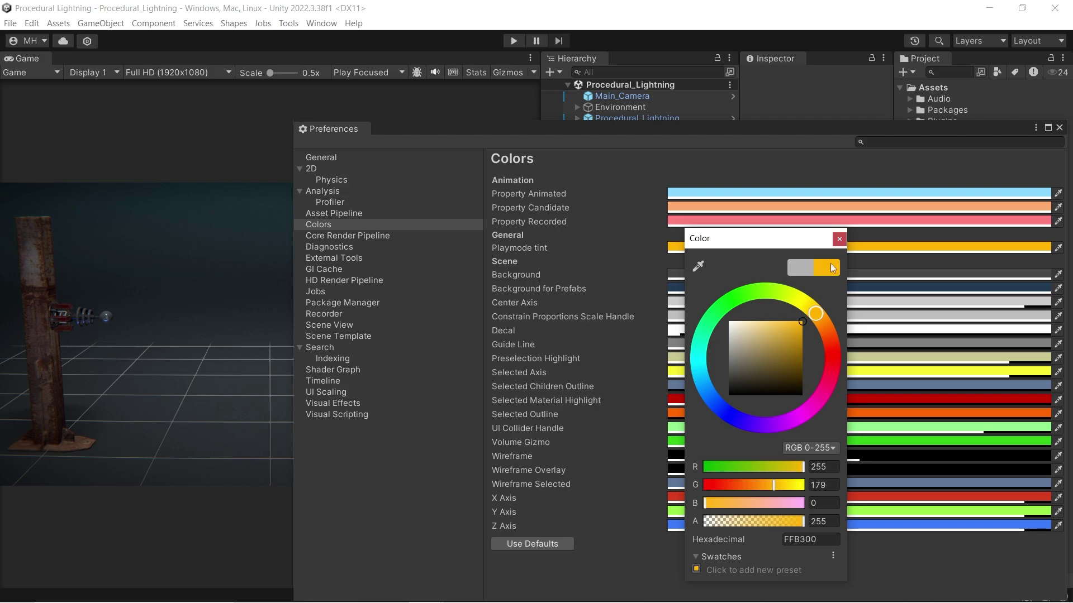
{"action": "left_click", "coordinate": [839, 239]}
{"action": "left_click", "coordinate": [1058, 128]}
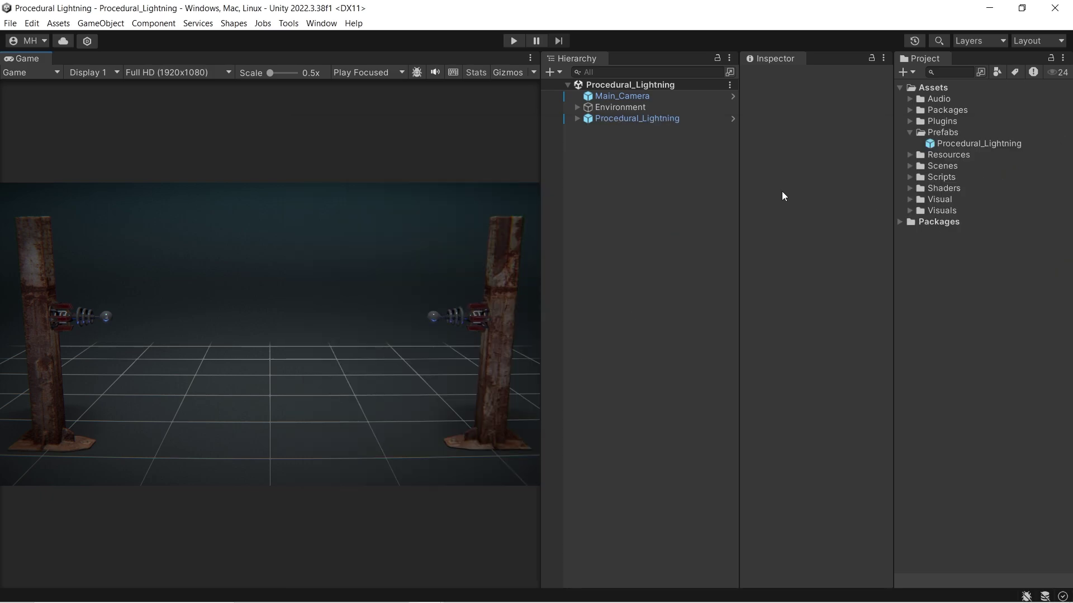
{"action": "left_click", "coordinate": [514, 40]}
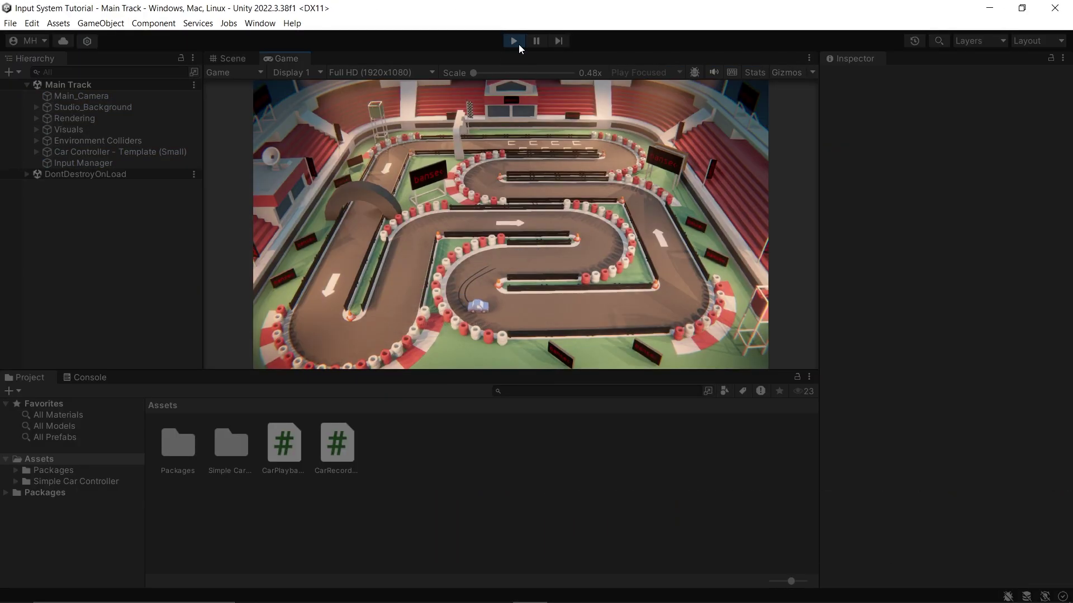
Stop Play mode, untick Create Game View On Play, and start playing again
{"action": "left_click", "coordinate": [519, 45]}
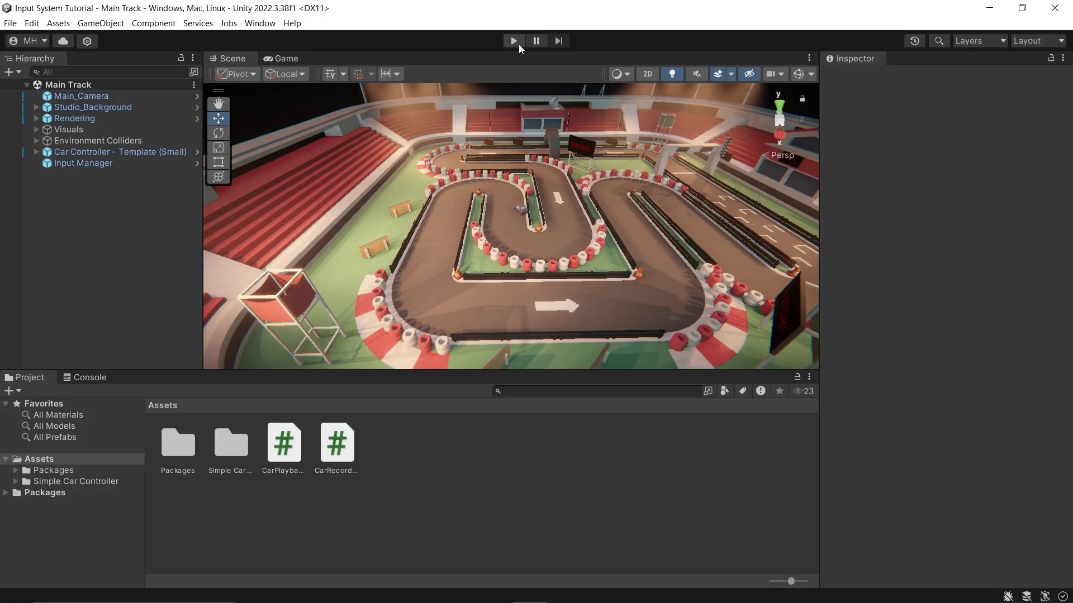
{"action": "right_click", "coordinate": [518, 44]}
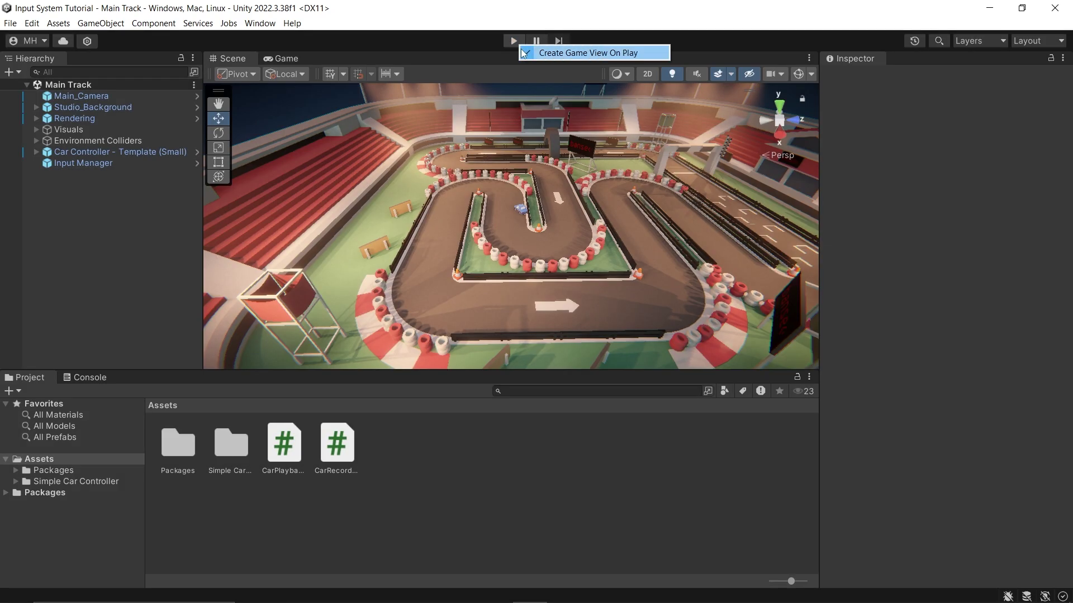
{"action": "left_click", "coordinate": [587, 52]}
{"action": "left_click", "coordinate": [513, 40]}
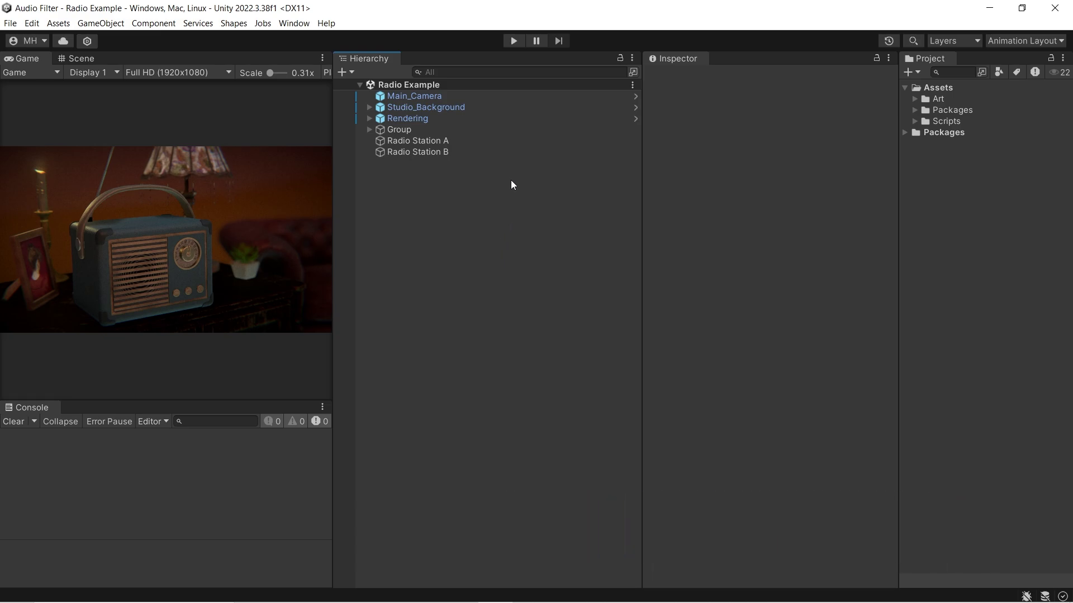
Copy Radio Station A's Transform and paste its values onto Radio Station B's Transform
{"action": "left_click", "coordinate": [511, 145]}
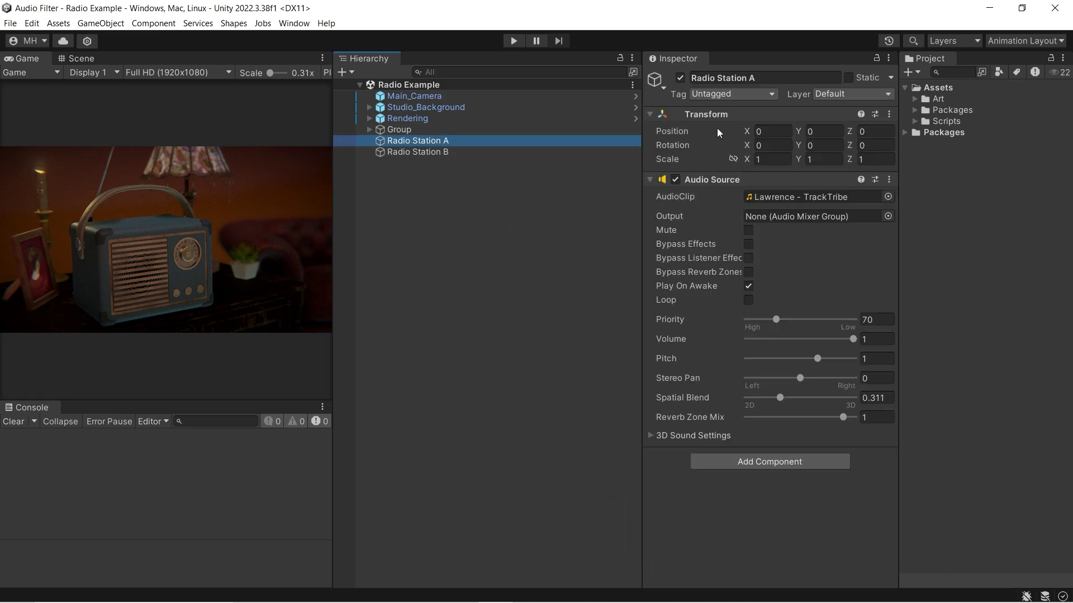
{"action": "right_click", "coordinate": [745, 115]}
{"action": "mouse_move", "coordinate": [764, 208]}
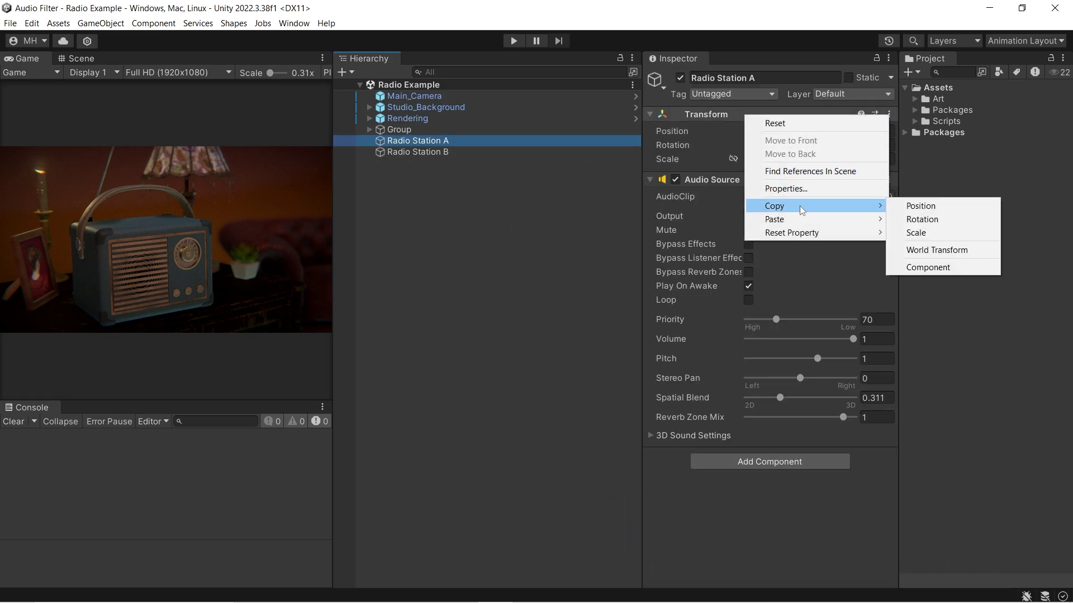
{"action": "left_click", "coordinate": [904, 266]}
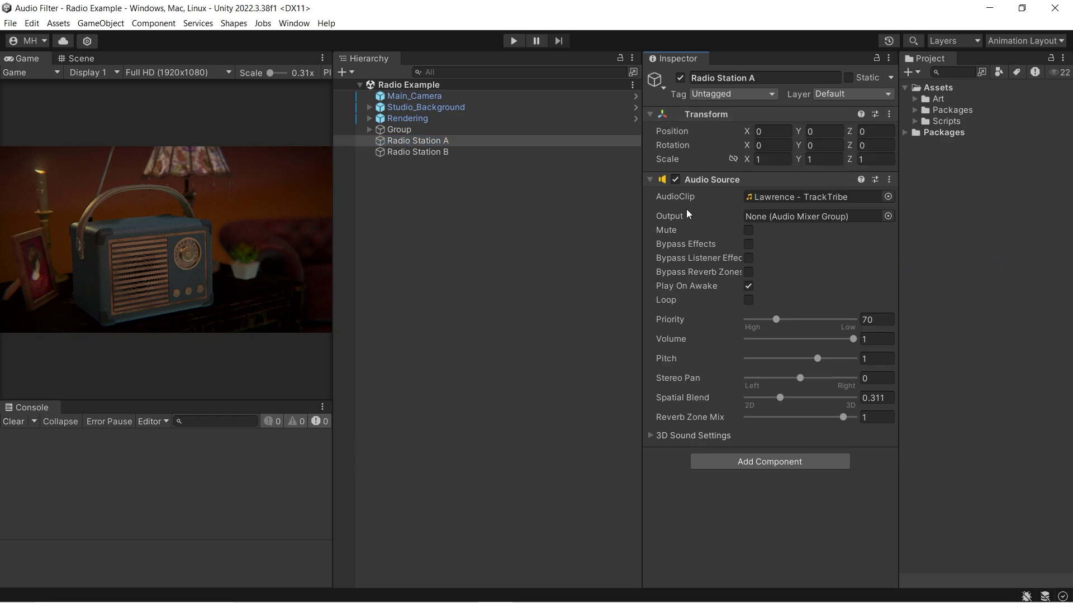
{"action": "left_click", "coordinate": [619, 152]}
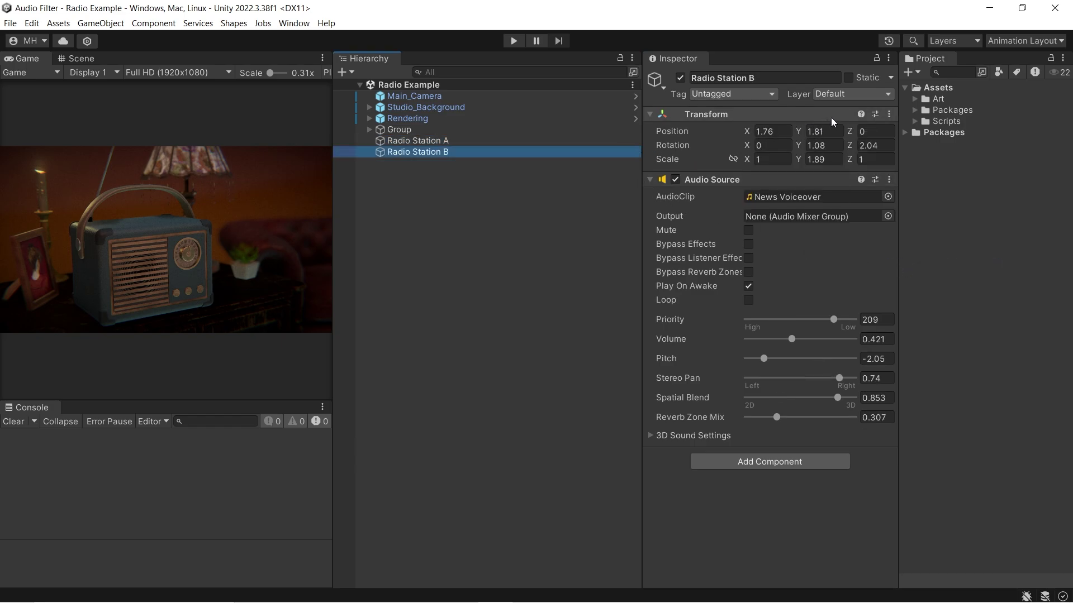
{"action": "right_click", "coordinate": [847, 114]}
{"action": "mouse_move", "coordinate": [864, 225]}
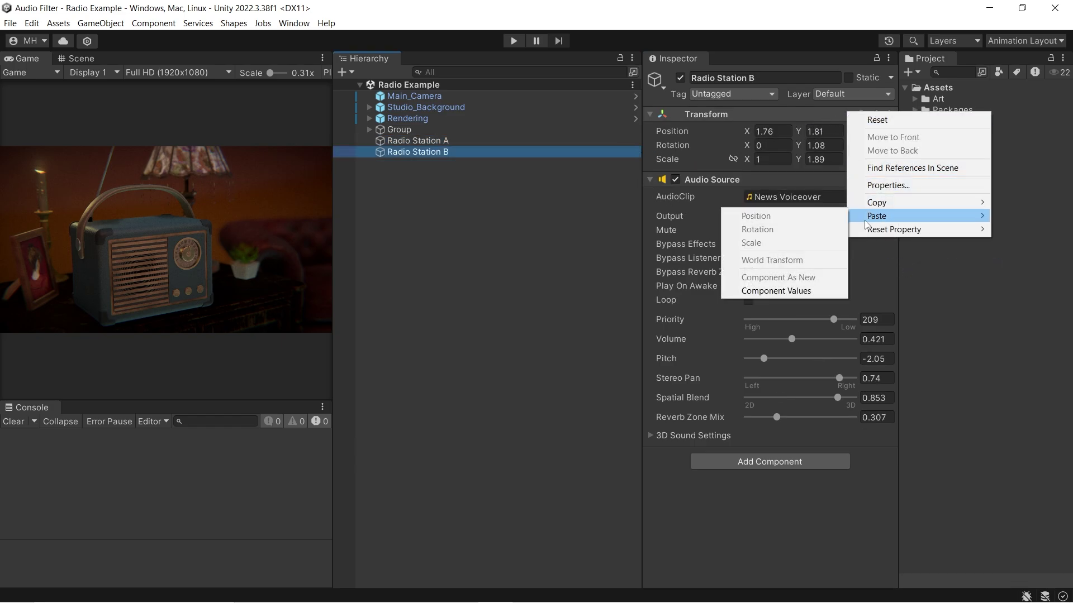
{"action": "left_click", "coordinate": [788, 289]}
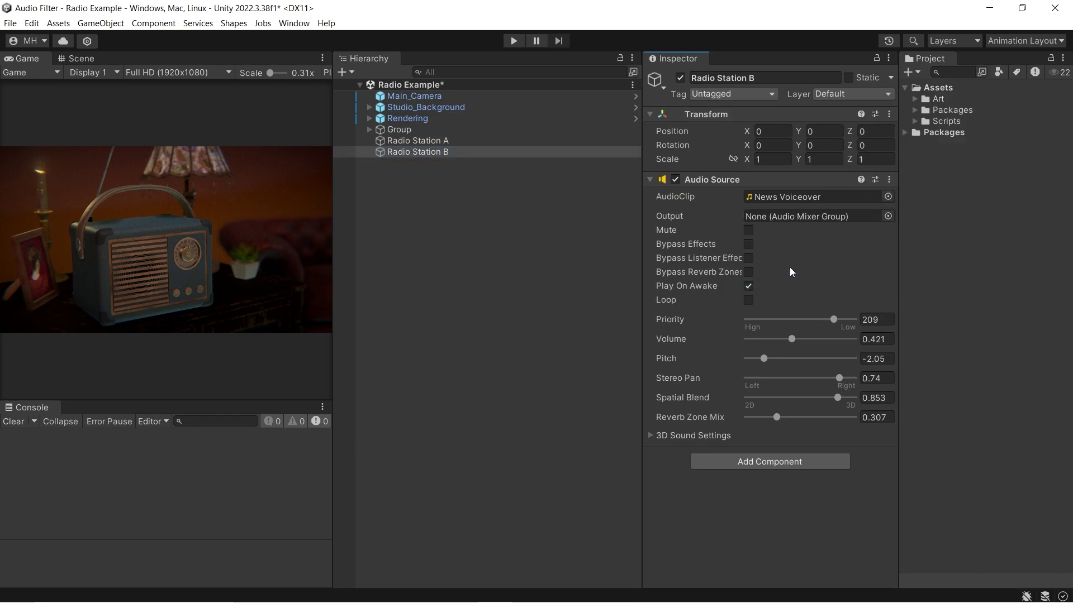
Copy Radio Station B's Audio Source and paste its values onto Radio Station A
{"action": "right_click", "coordinate": [811, 180]}
{"action": "left_click", "coordinate": [821, 273]}
{"action": "left_click", "coordinate": [584, 143]}
{"action": "right_click", "coordinate": [850, 180]}
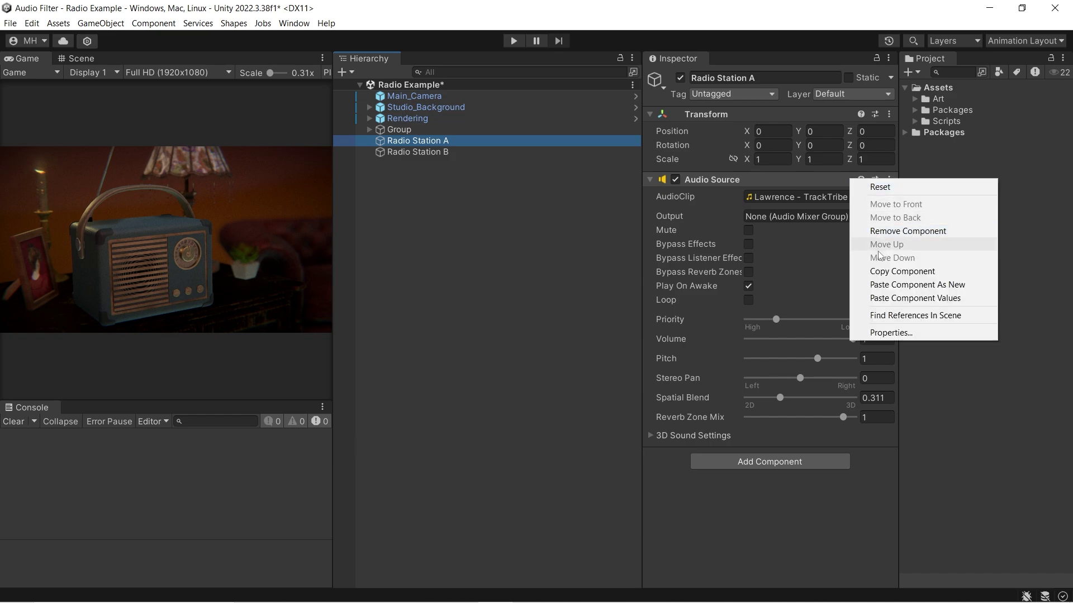
{"action": "left_click", "coordinate": [887, 299]}
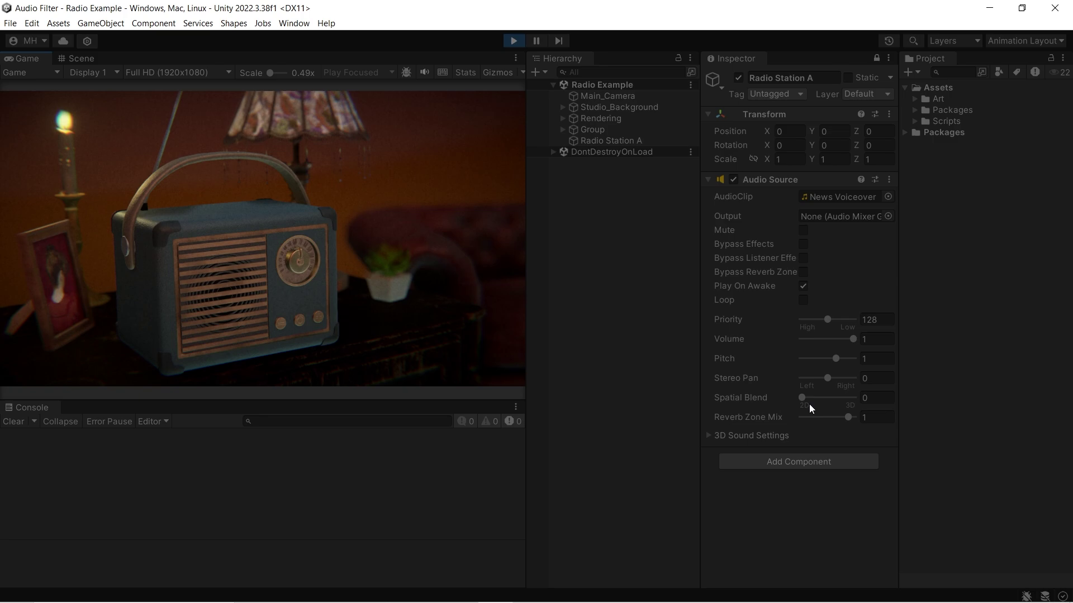
Raise Spatial Blend to 0.81 during play, copy it, exit Play mode, and paste it back
{"action": "left_click_drag", "start_coordinate": [802, 400], "coordinate": [832, 400]}
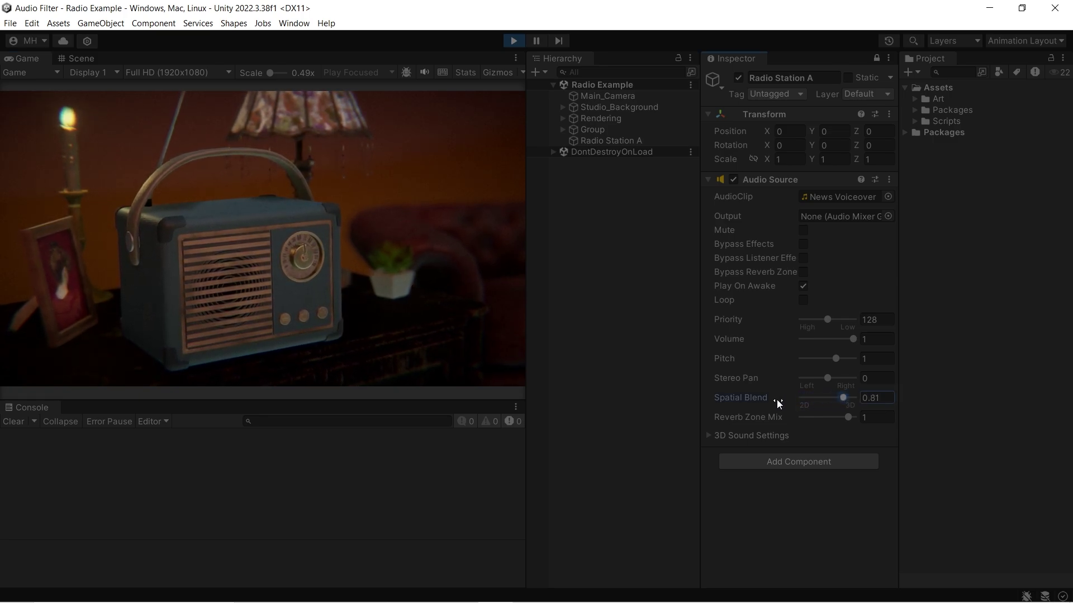
{"action": "right_click", "coordinate": [757, 397]}
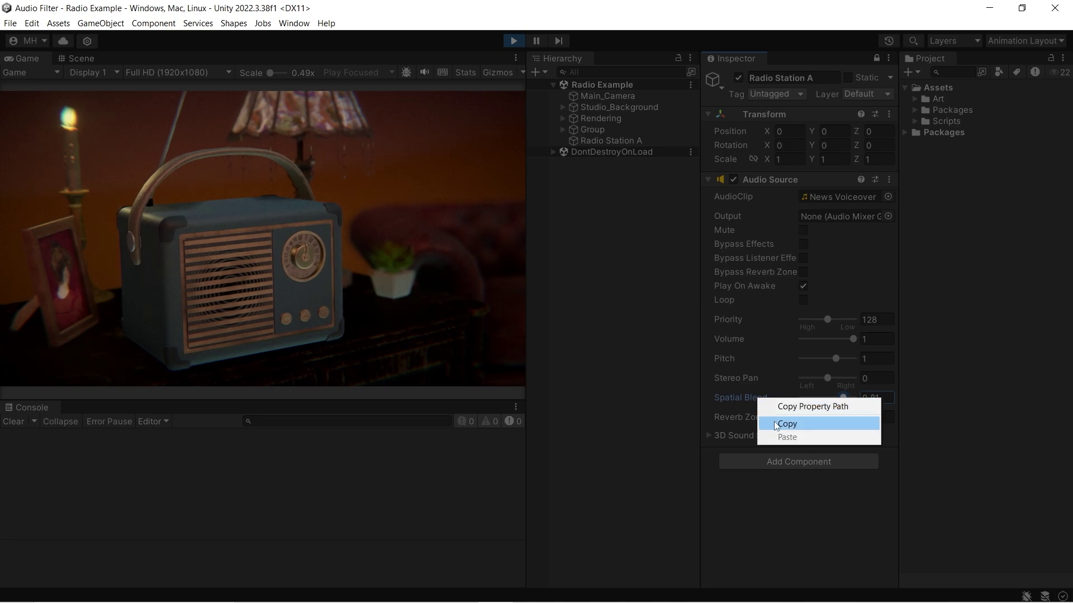
{"action": "left_click", "coordinate": [773, 421]}
{"action": "key", "text": "ctrl+p"}
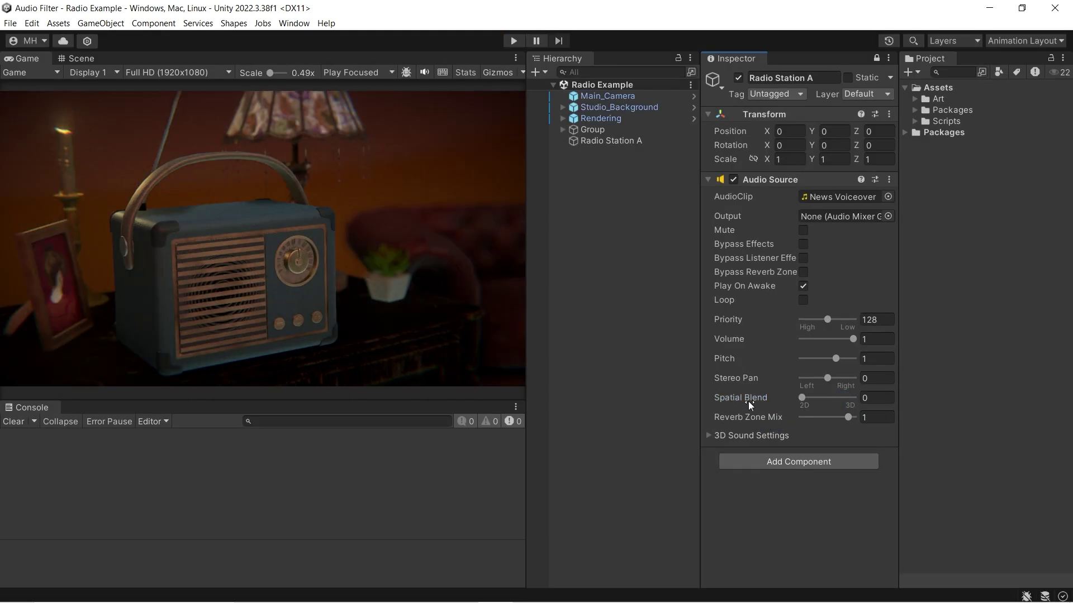
{"action": "right_click", "coordinate": [746, 398]}
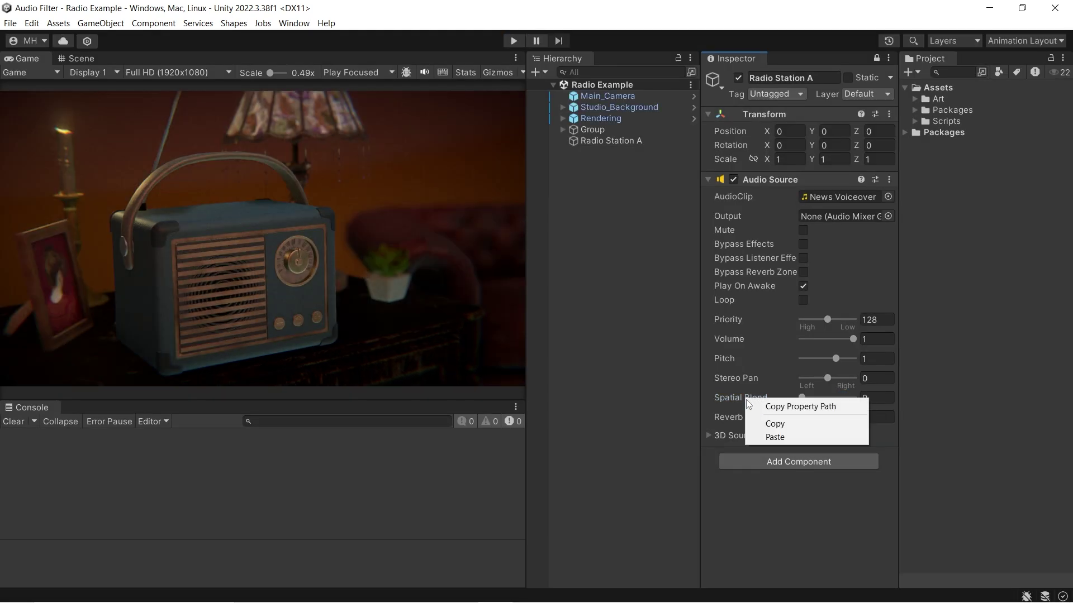
{"action": "left_click", "coordinate": [773, 437]}
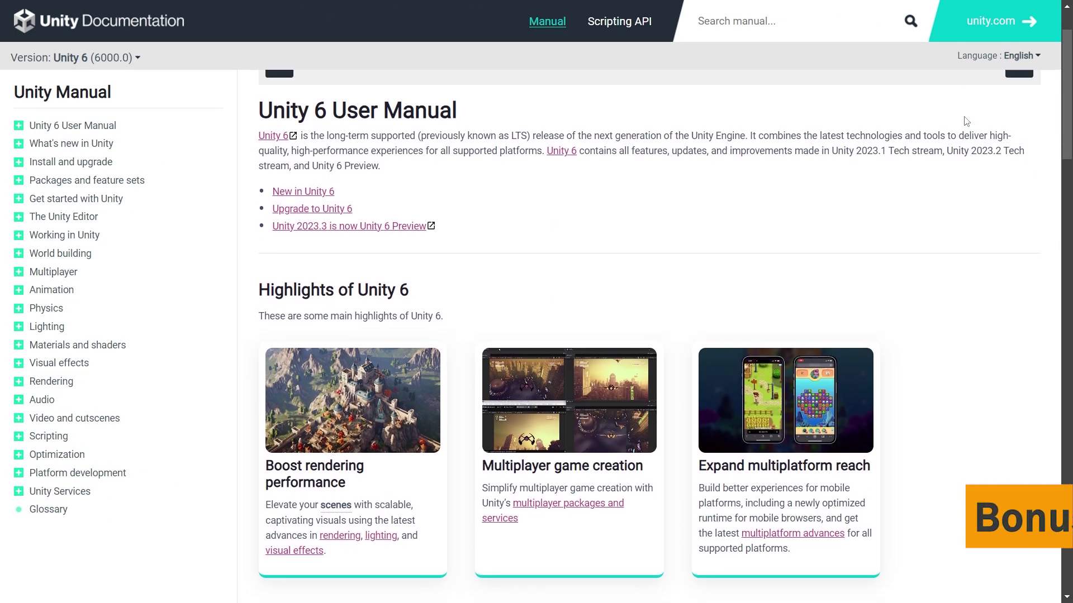
Go from The Unity Editor section through Unity's interface to The Project window page
{"action": "scroll", "coordinate": [975, 94], "scroll_direction": "down", "scroll_amount": 10}
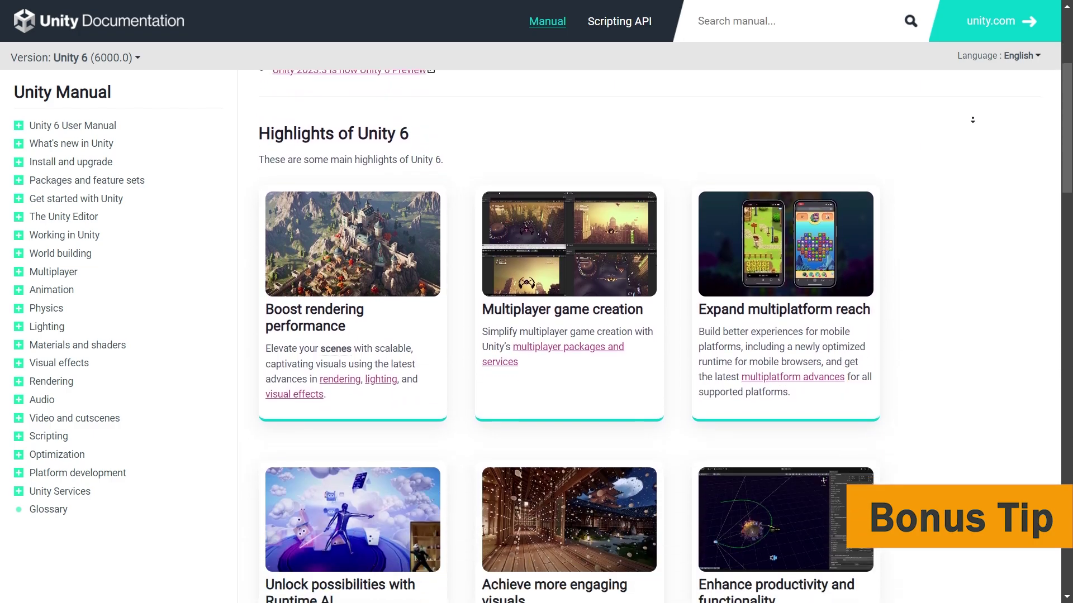
{"action": "scroll", "coordinate": [973, 119], "scroll_direction": "down", "scroll_amount": 10}
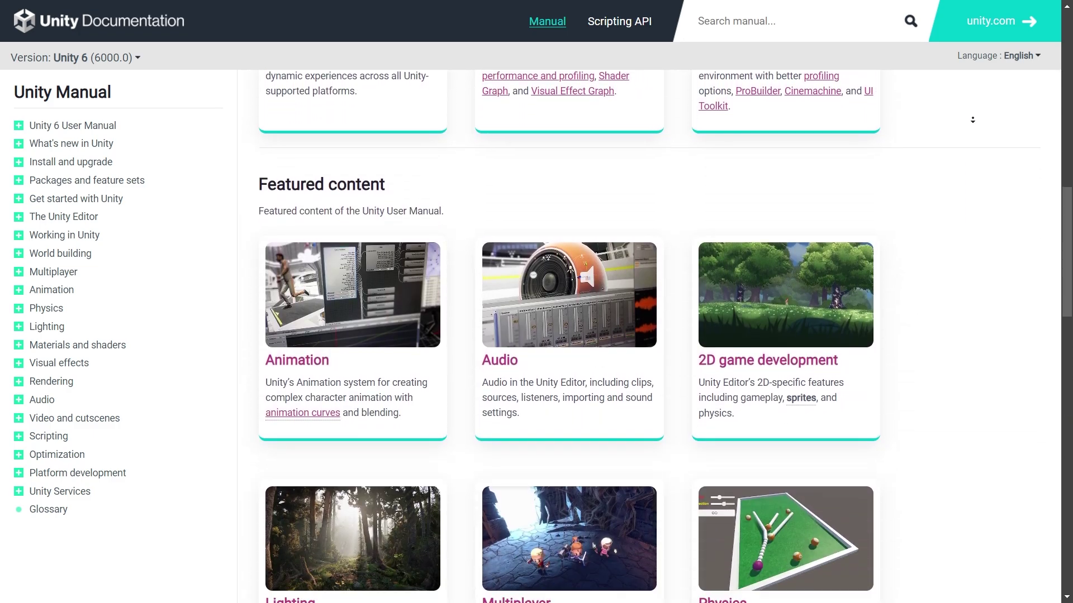
{"action": "scroll", "coordinate": [973, 119], "scroll_direction": "down", "scroll_amount": 9}
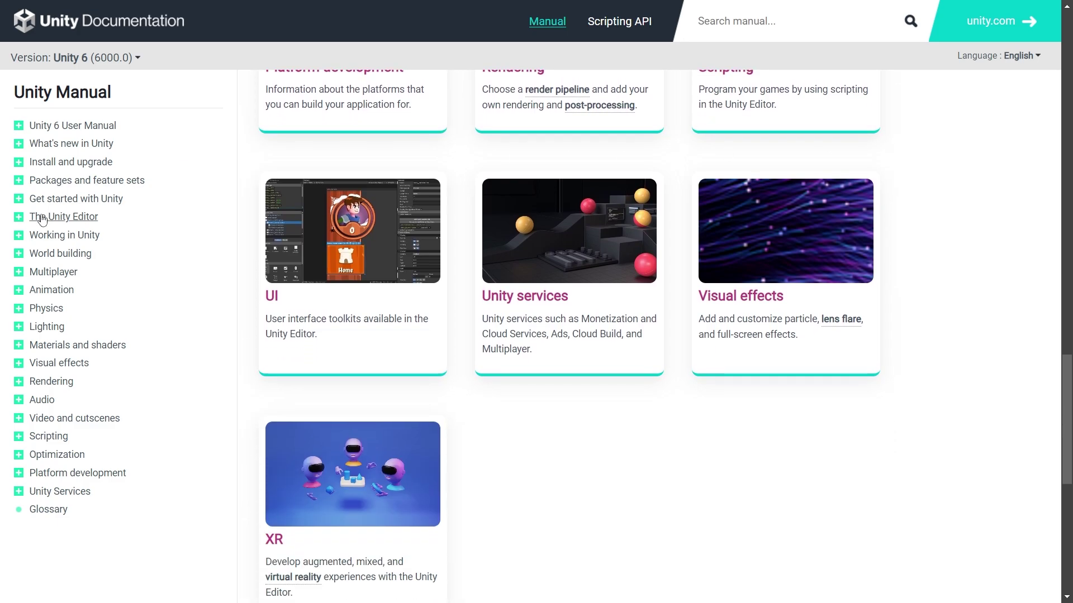
{"action": "left_click", "coordinate": [42, 219]}
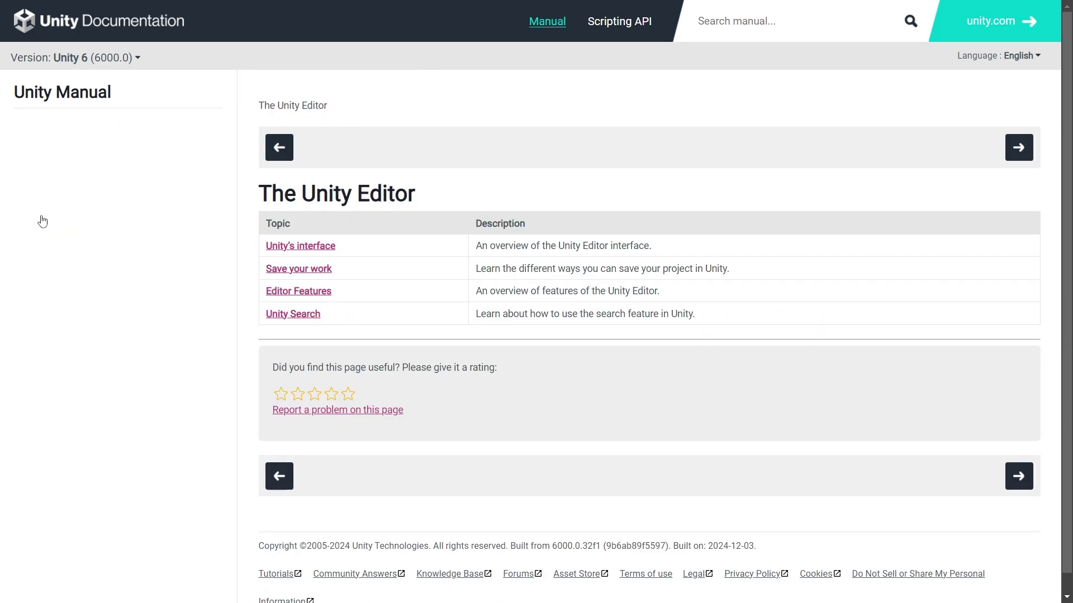
{"action": "left_click", "coordinate": [281, 246]}
{"action": "scroll", "coordinate": [282, 245], "scroll_direction": "down", "scroll_amount": 6}
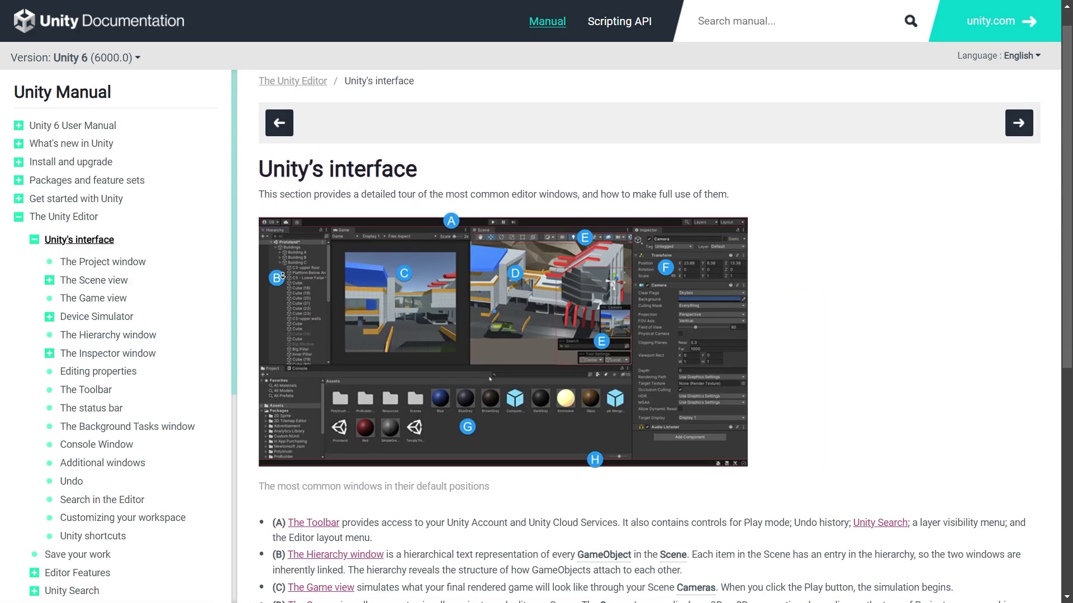
{"action": "scroll", "coordinate": [281, 287], "scroll_direction": "down", "scroll_amount": 1}
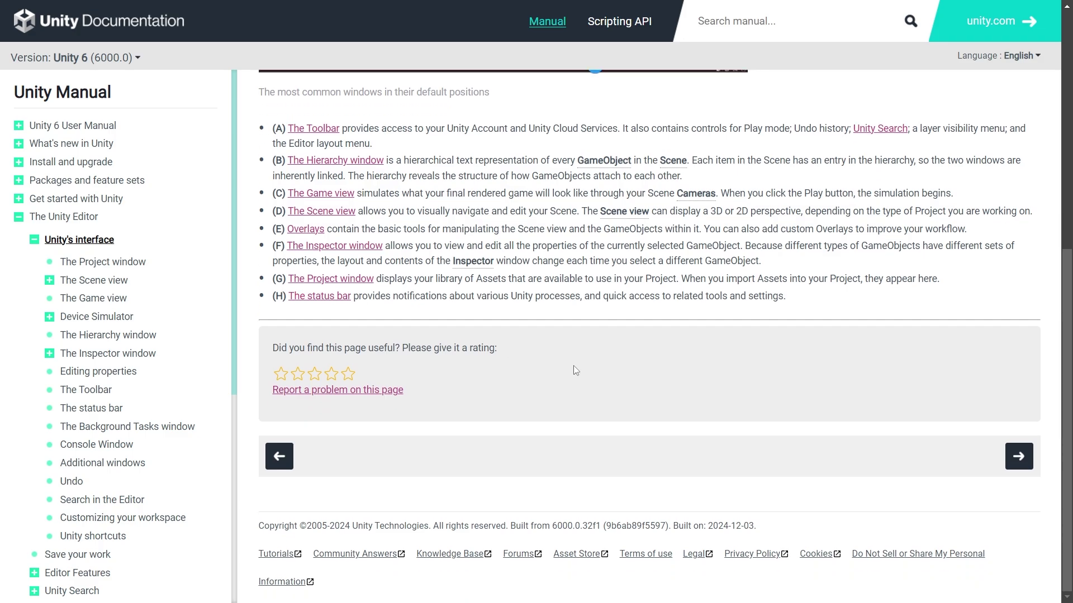
{"action": "left_click", "coordinate": [1017, 453]}
{"action": "scroll", "coordinate": [895, 383], "scroll_direction": "down", "scroll_amount": 14}
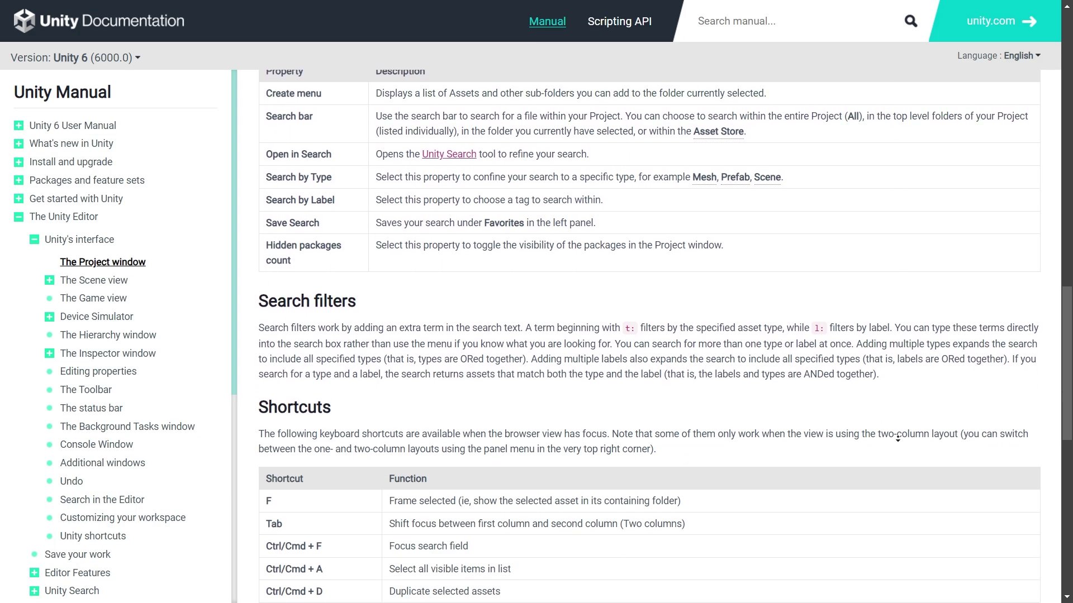